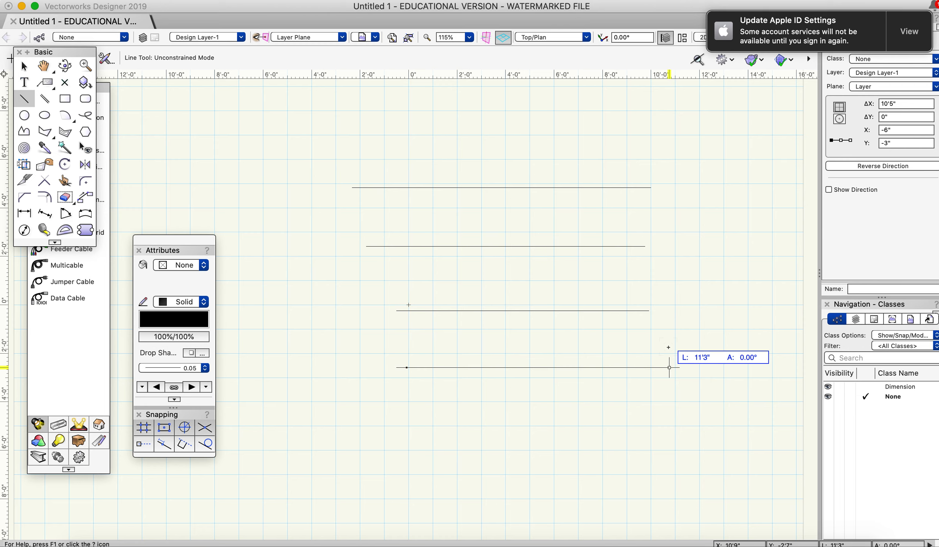
Step: Finish the lowest horizontal line at about 10'9" long and deselect it
{"action": "left_click", "coordinate": [654, 350]}
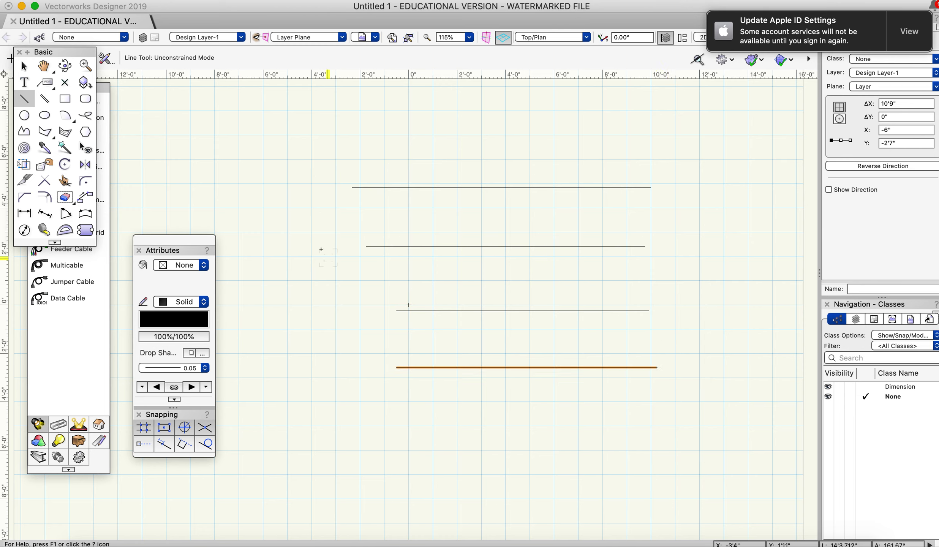
{"action": "left_click", "coordinate": [24, 67]}
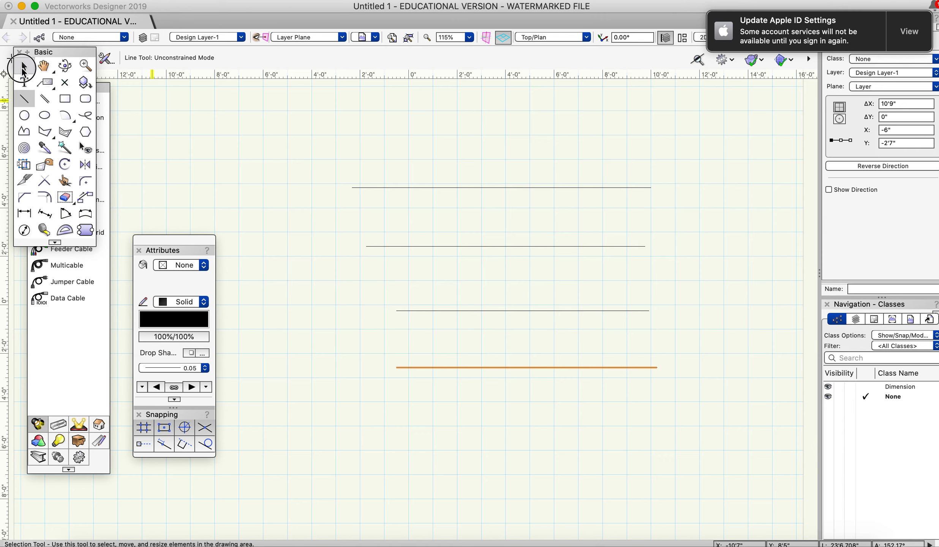
{"action": "left_click", "coordinate": [449, 135]}
Step: Create a new class named "Lightweight line" from the topmost line's properties, with editing of its properties after creation
{"action": "left_click", "coordinate": [465, 188]}
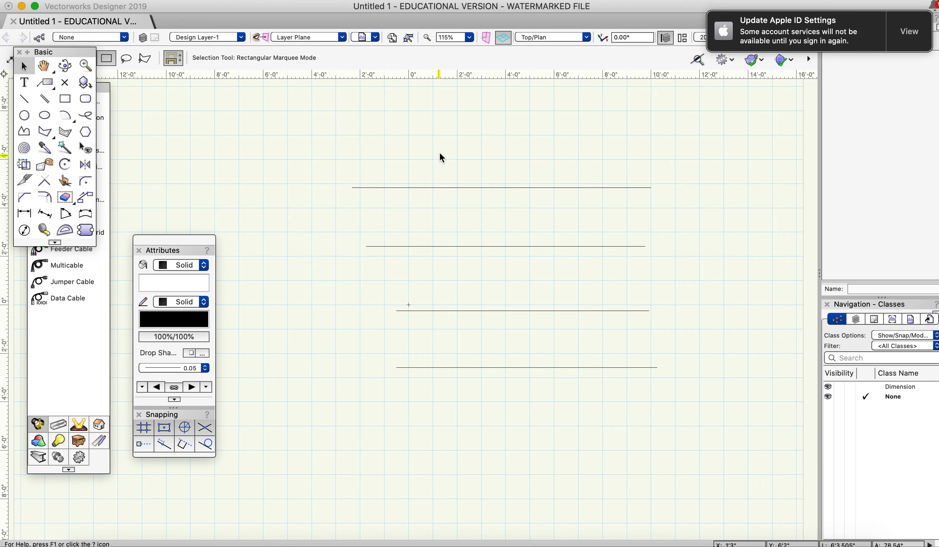
{"action": "right_click", "coordinate": [436, 182]}
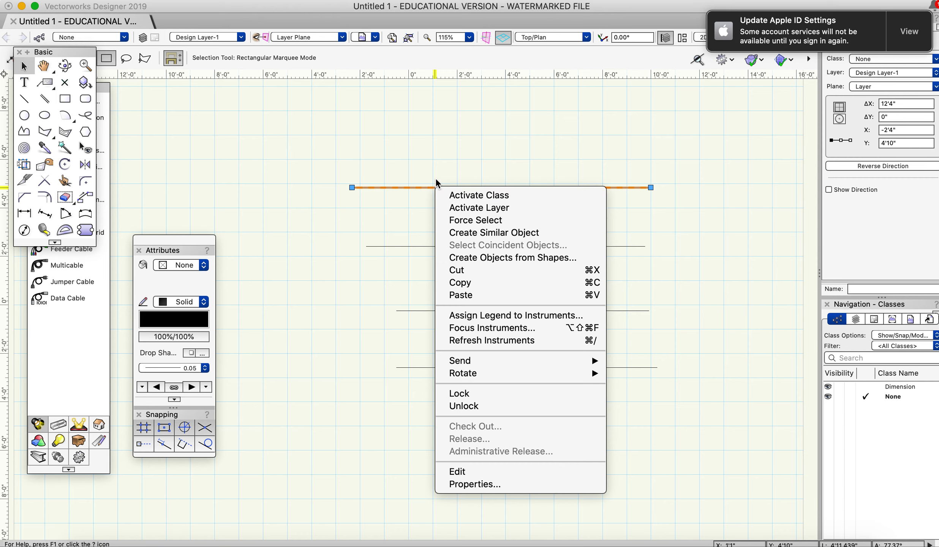
{"action": "left_click", "coordinate": [530, 484]}
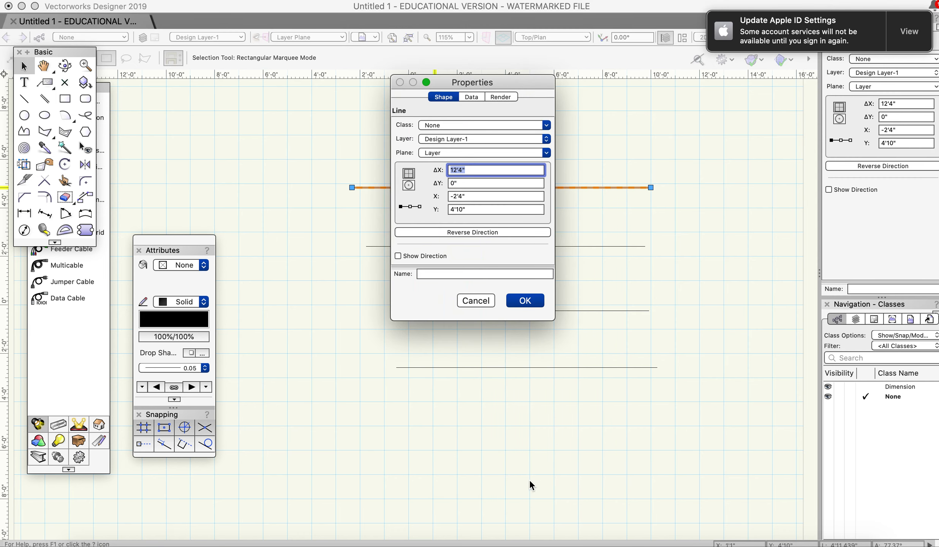
{"action": "left_click", "coordinate": [459, 126]}
{"action": "left_click", "coordinate": [460, 151]}
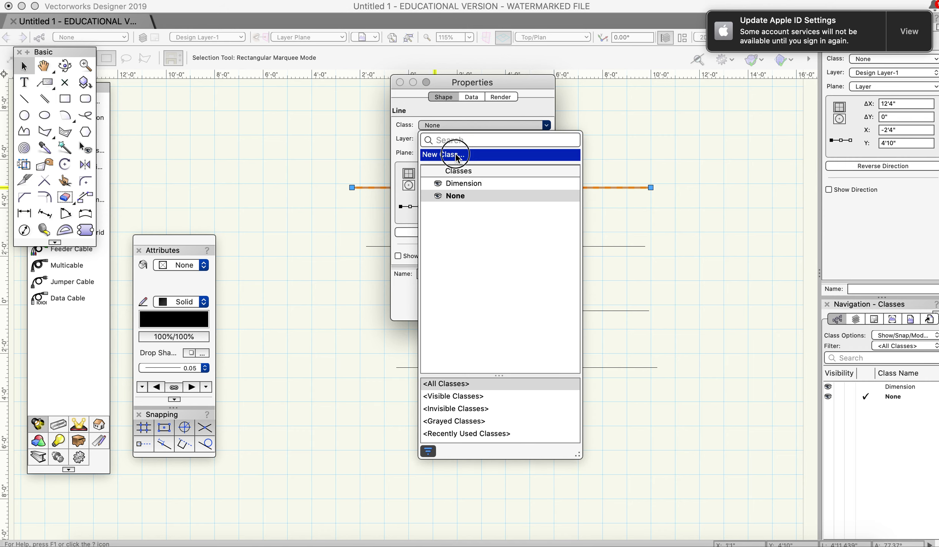
{"action": "key", "text": "BackSpace"}
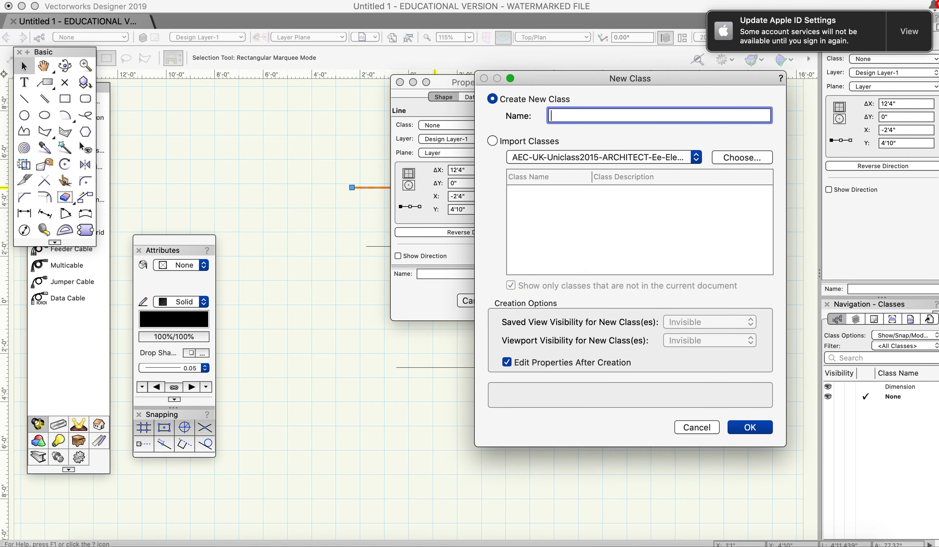
{"action": "type", "text": "Lightweight line"}
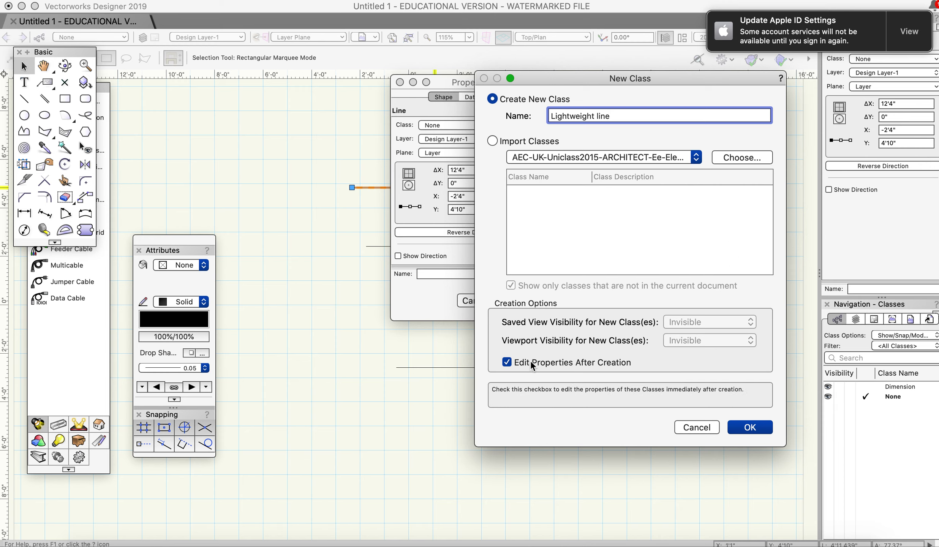
{"action": "left_click", "coordinate": [752, 427]}
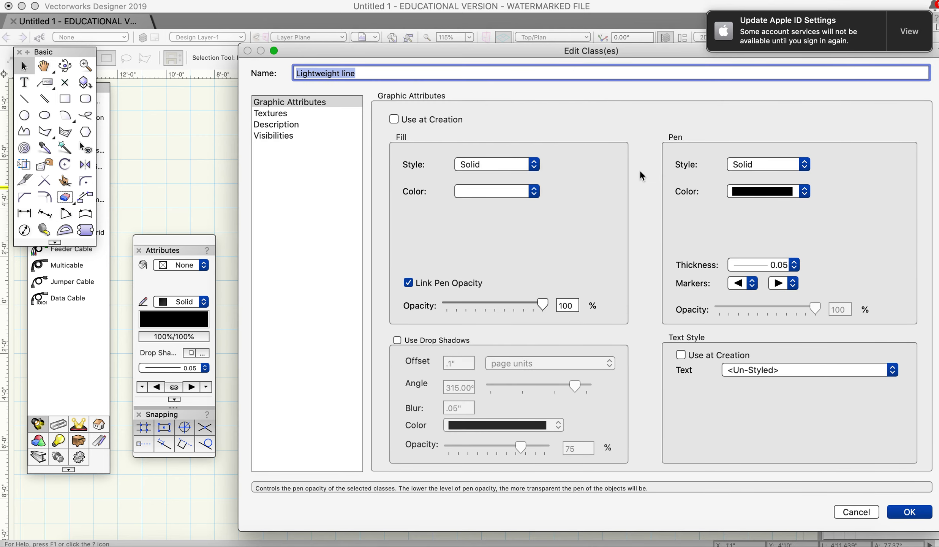
Step: Set the Lightweight line class to use at creation, fill style None and pen thickness 0.05, and apply its graphic attributes to the topmost line
{"action": "left_click_drag", "start_coordinate": [605, 55], "coordinate": [509, 54]}
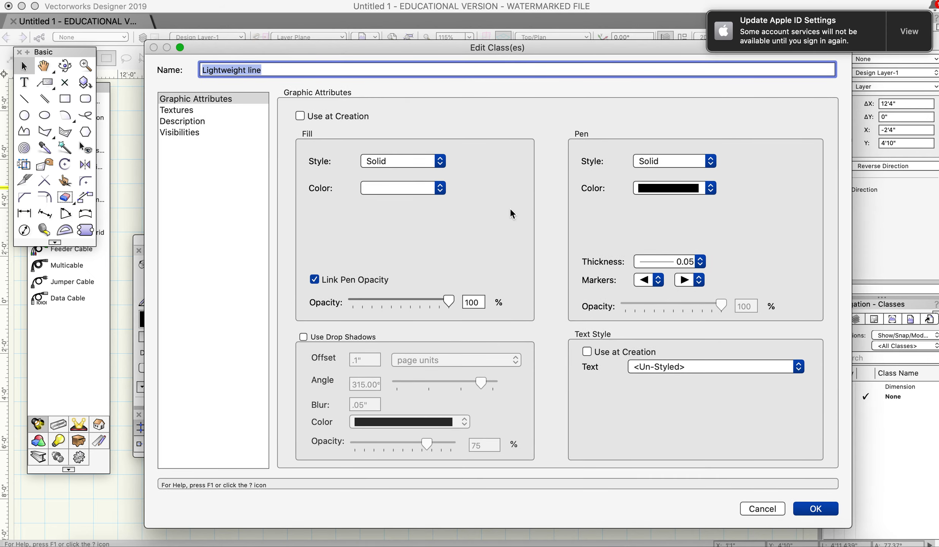
{"action": "left_click", "coordinate": [300, 116]}
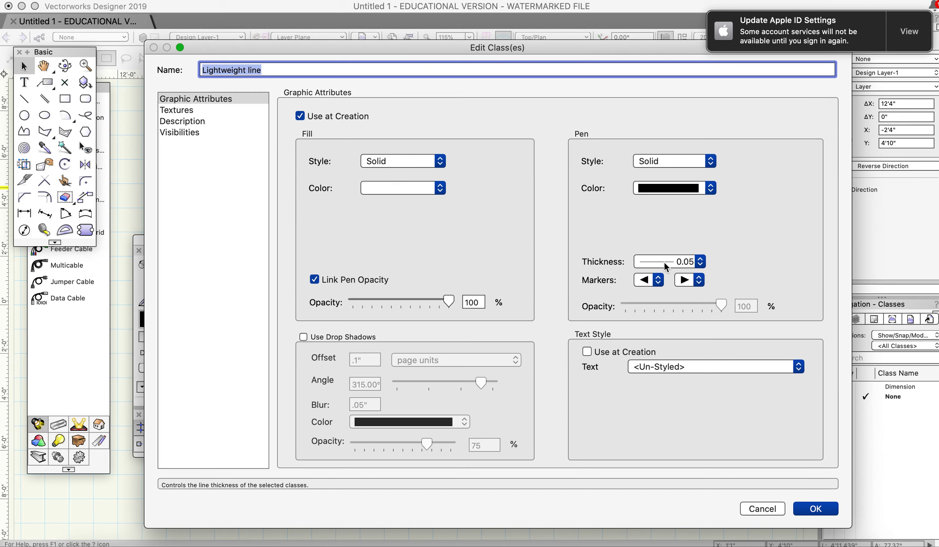
{"action": "left_click", "coordinate": [664, 262]}
{"action": "left_click", "coordinate": [664, 262]}
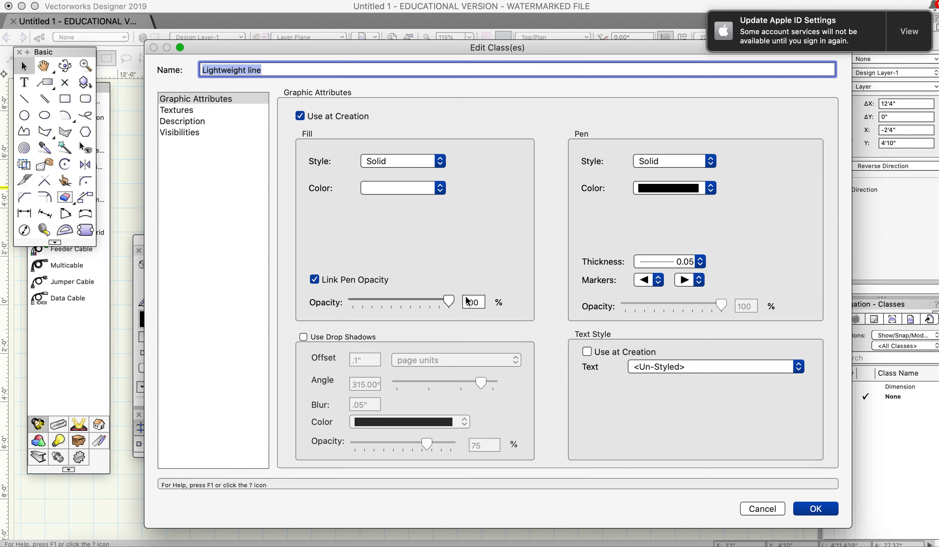
{"action": "left_click", "coordinate": [386, 162]}
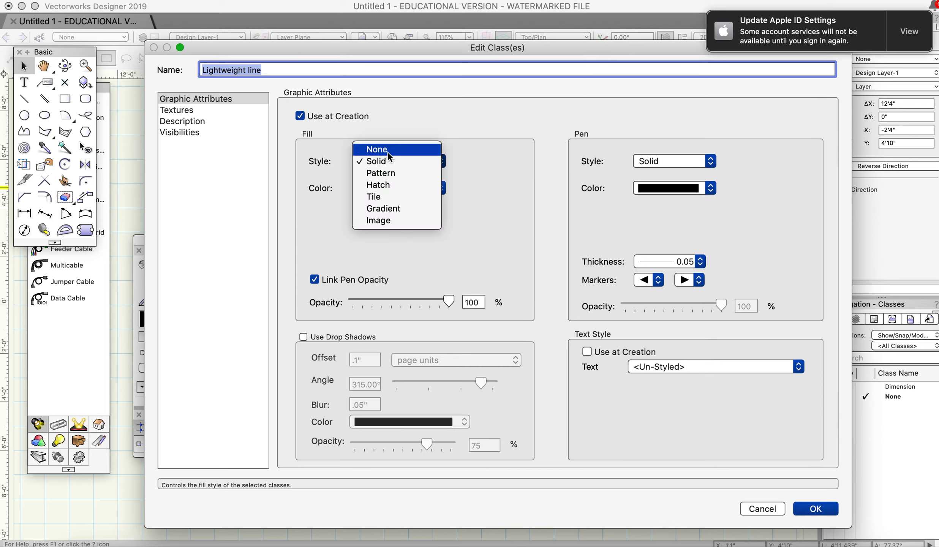
{"action": "left_click", "coordinate": [387, 152]}
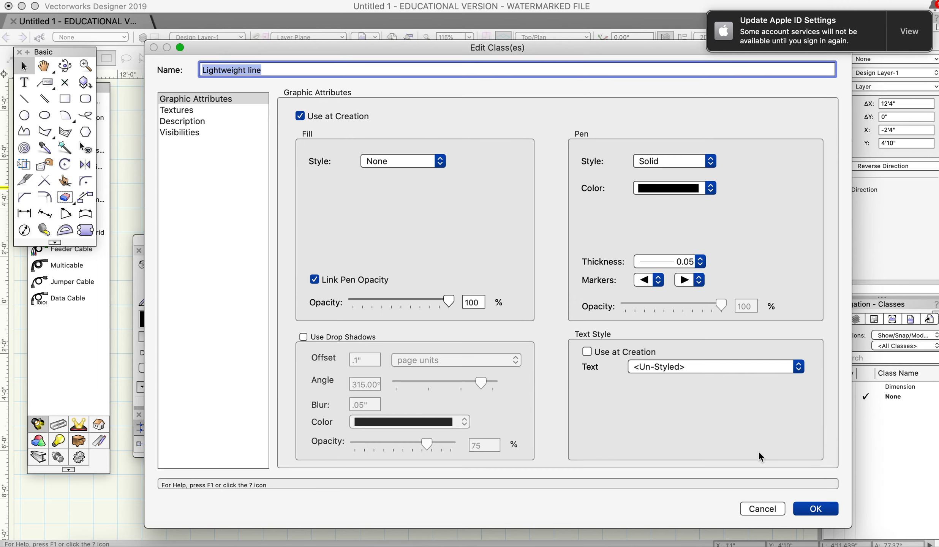
{"action": "left_click", "coordinate": [818, 508]}
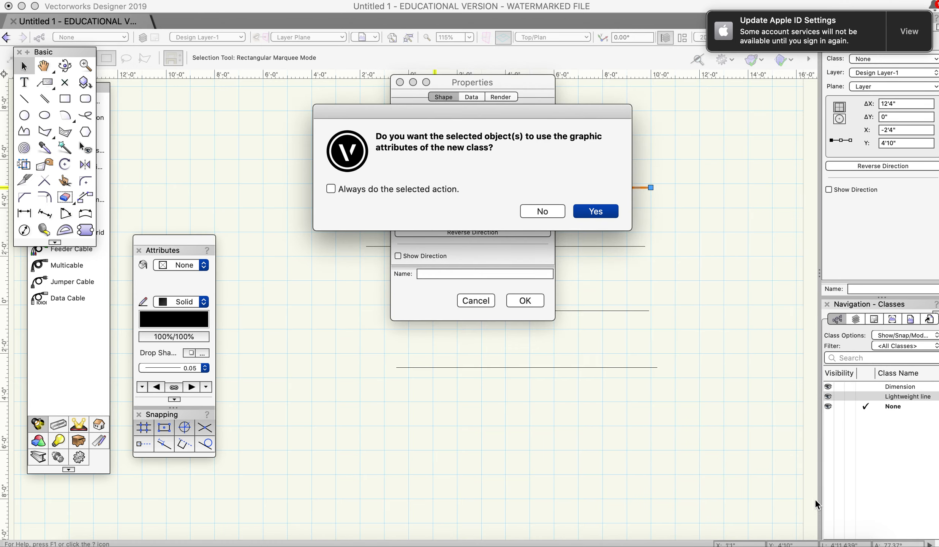
{"action": "left_click", "coordinate": [601, 213]}
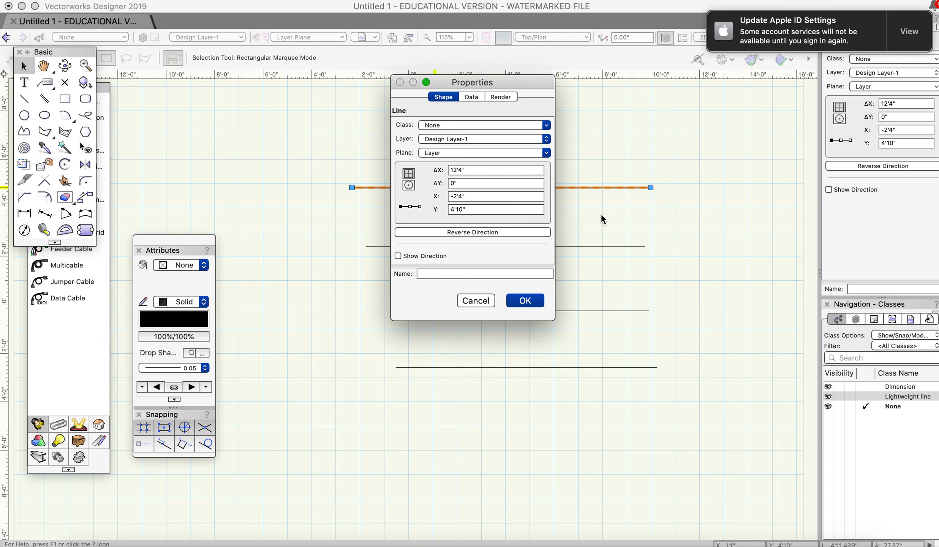
{"action": "left_click", "coordinate": [530, 305]}
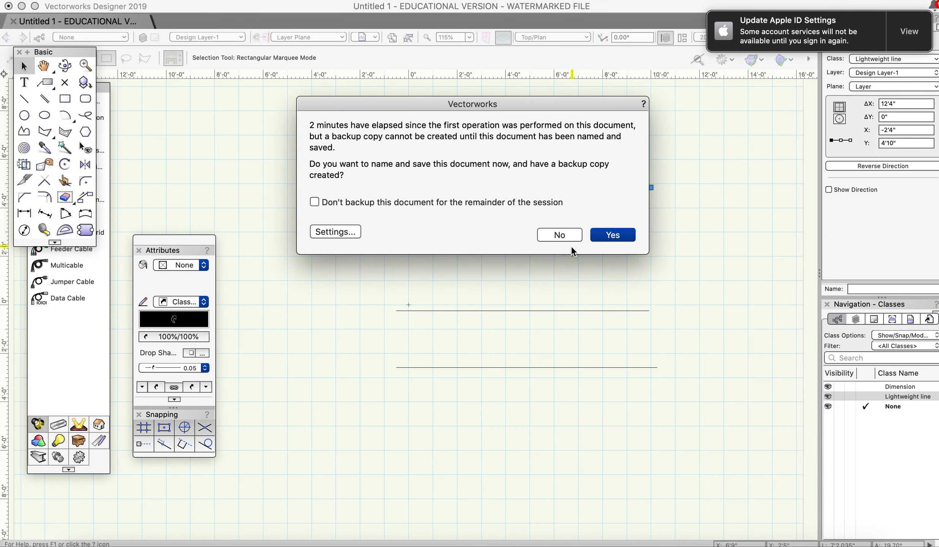
Step: Save the document as "Line demo _ Classes_layers" in Vectorworks Drawings format and allow a backup copy
{"action": "left_click", "coordinate": [605, 235]}
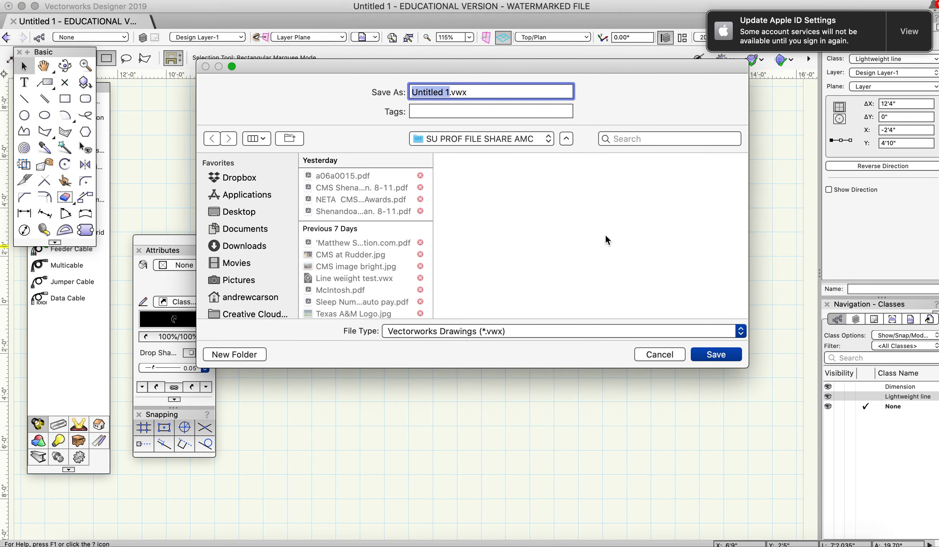
{"action": "type", "text": "Lie"}
{"action": "key", "text": "BackSpace"}
{"action": "type", "text": "ne demo "}
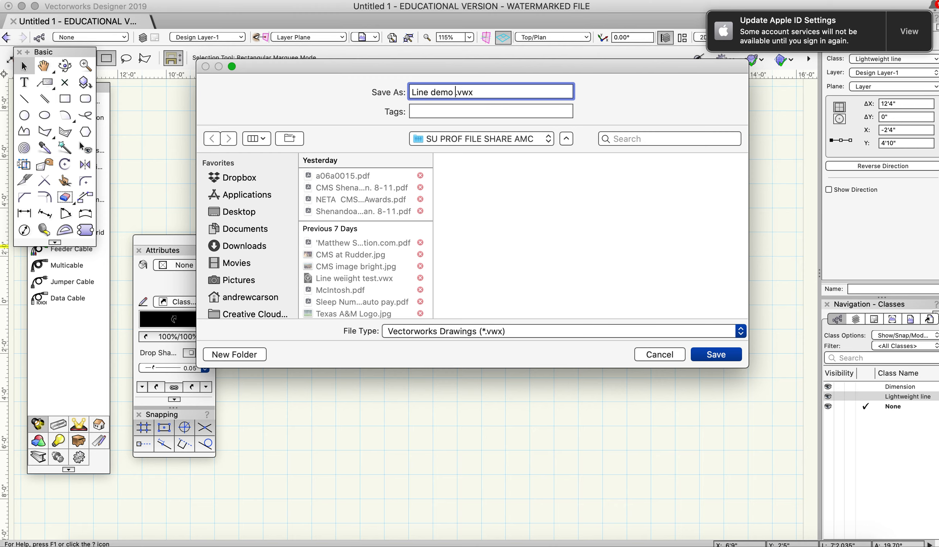
{"action": "type", "text": "_ Classes_layers"}
{"action": "key", "text": "Return"}
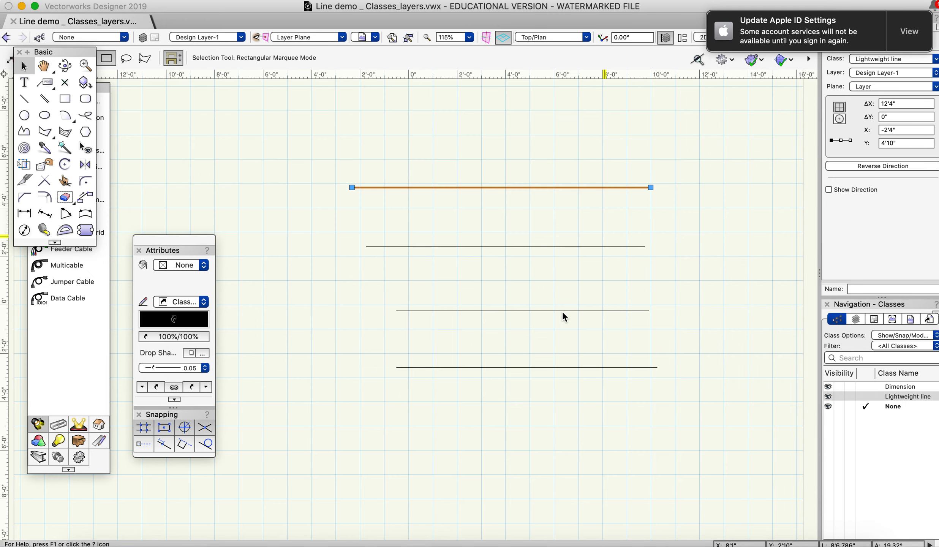
Step: Create a new class named "Med weight line" from the properties of the second line from the top
{"action": "left_click", "coordinate": [542, 247]}
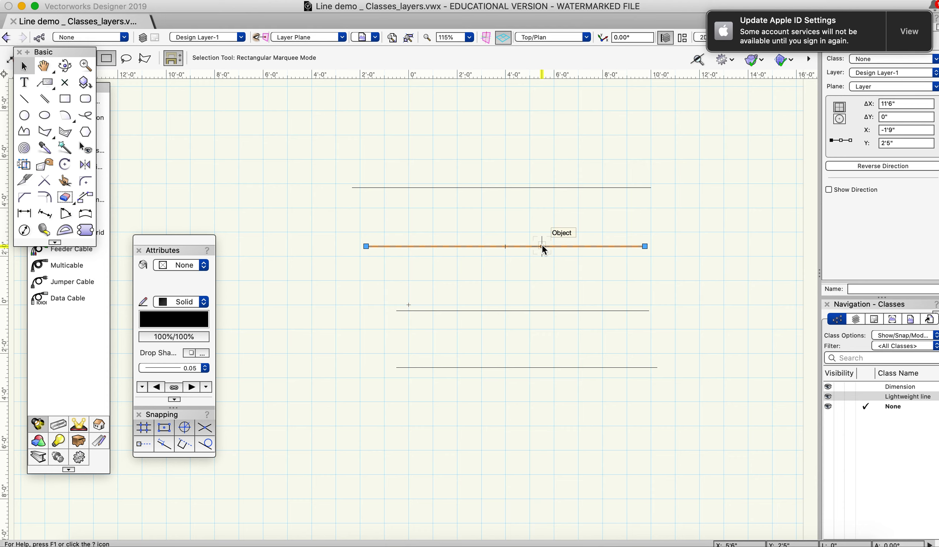
{"action": "right_click", "coordinate": [542, 246]}
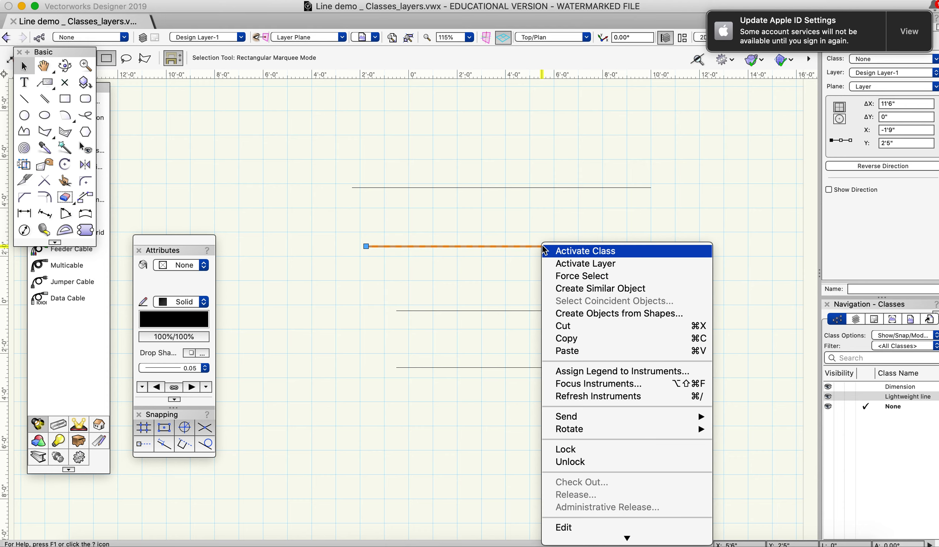
{"action": "left_click", "coordinate": [612, 537]}
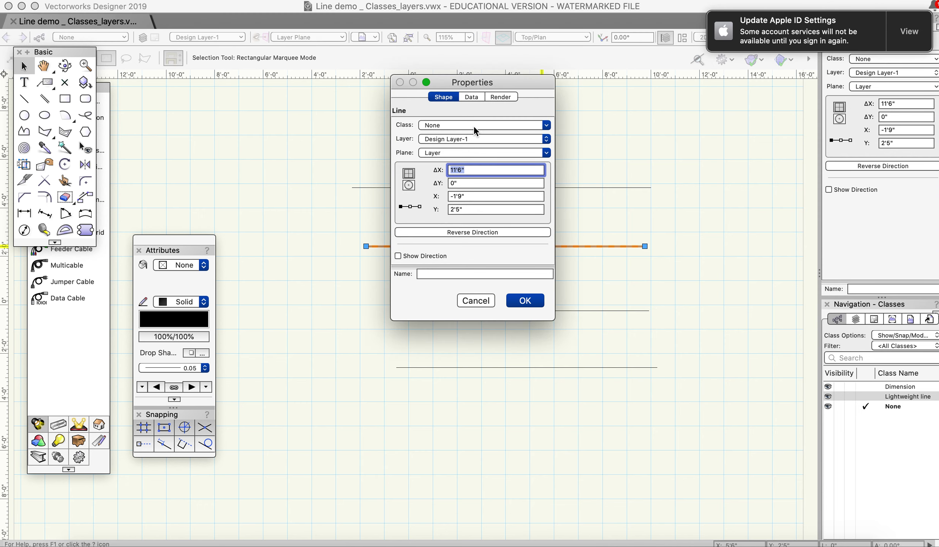
{"action": "left_click", "coordinate": [467, 125]}
{"action": "left_click", "coordinate": [465, 154]}
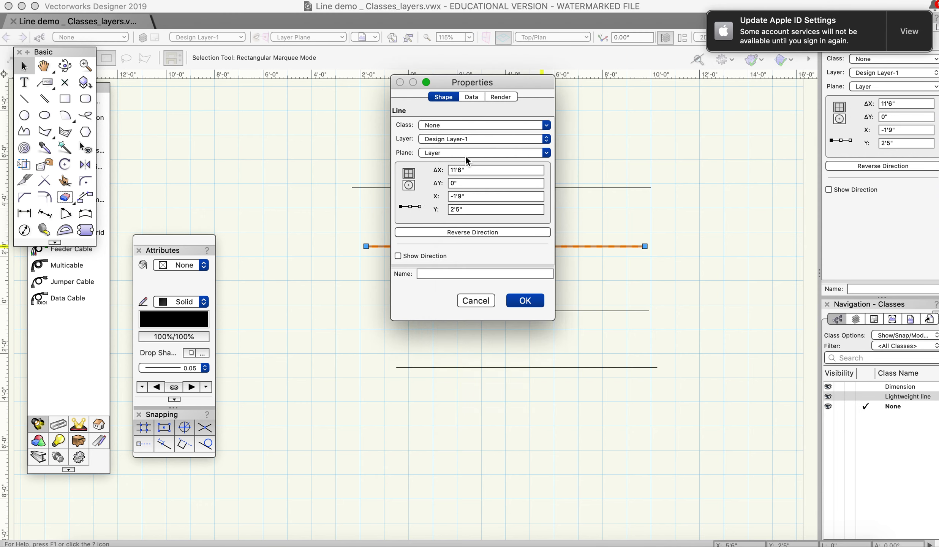
{"action": "key", "text": "BackSpace"}
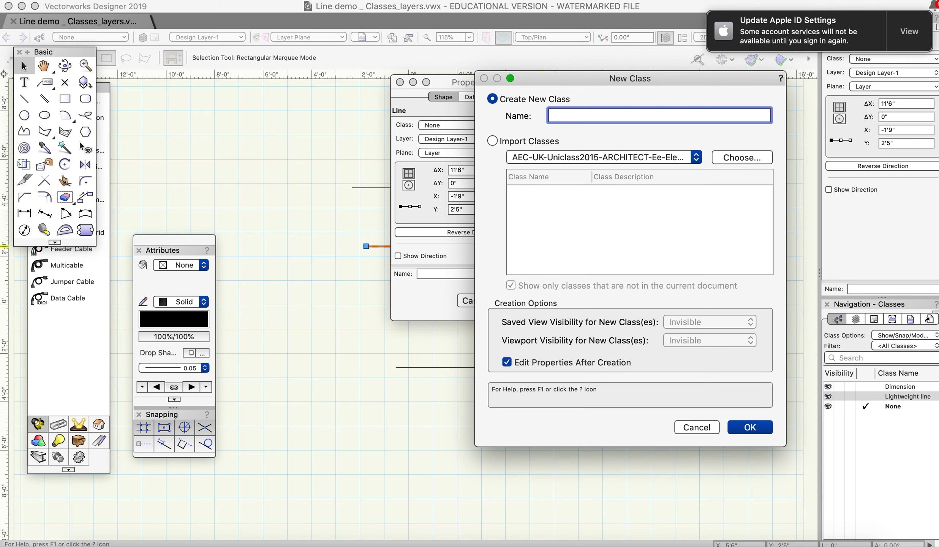
{"action": "type", "text": "Med weight line"}
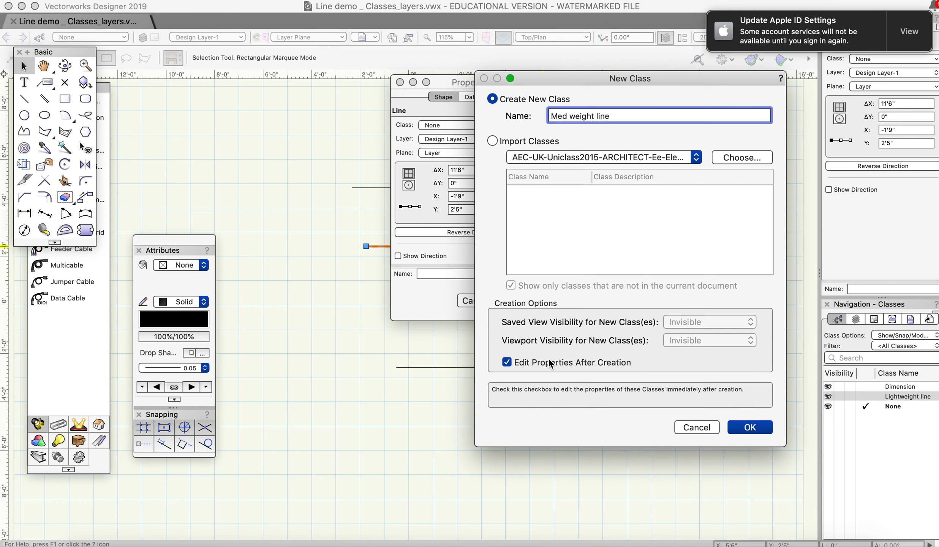
{"action": "left_click", "coordinate": [750, 426]}
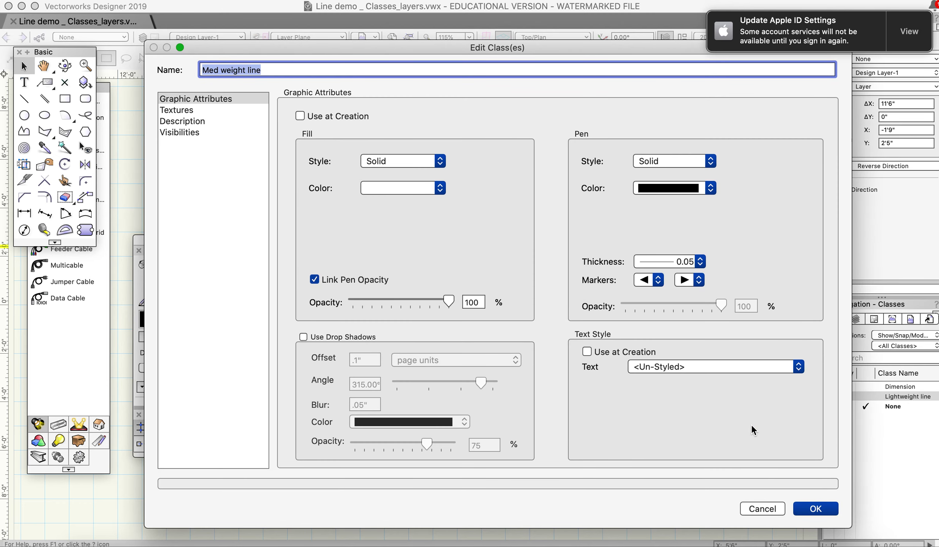
Step: Set the Med weight line class to use at creation, fill style None and pen thickness 0.25, and apply its attributes to the second line
{"action": "left_click", "coordinate": [337, 116]}
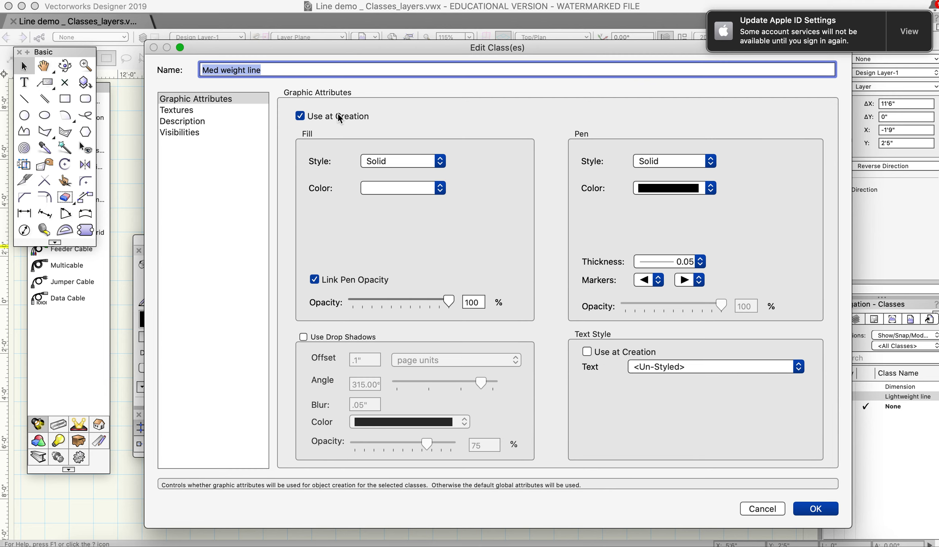
{"action": "left_click", "coordinate": [398, 188]}
{"action": "left_click", "coordinate": [395, 161]}
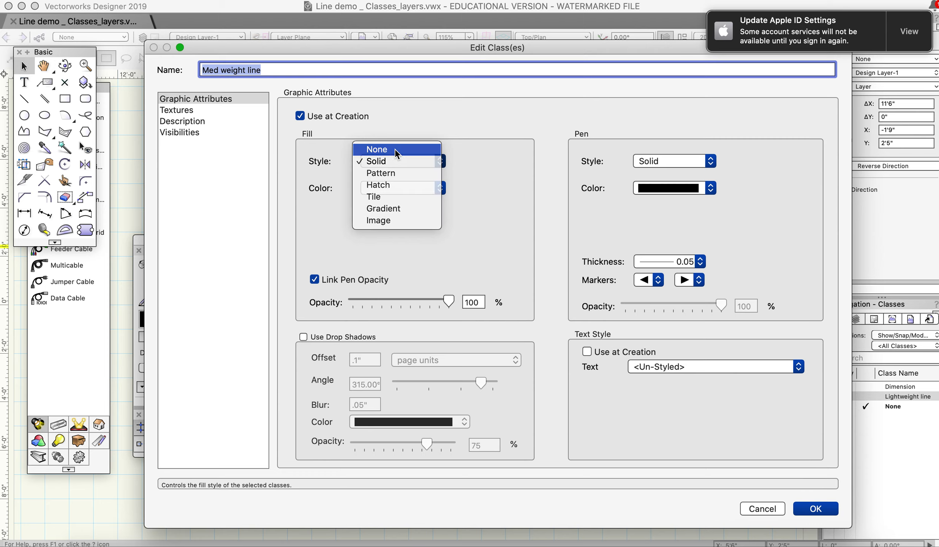
{"action": "left_click", "coordinate": [396, 149]}
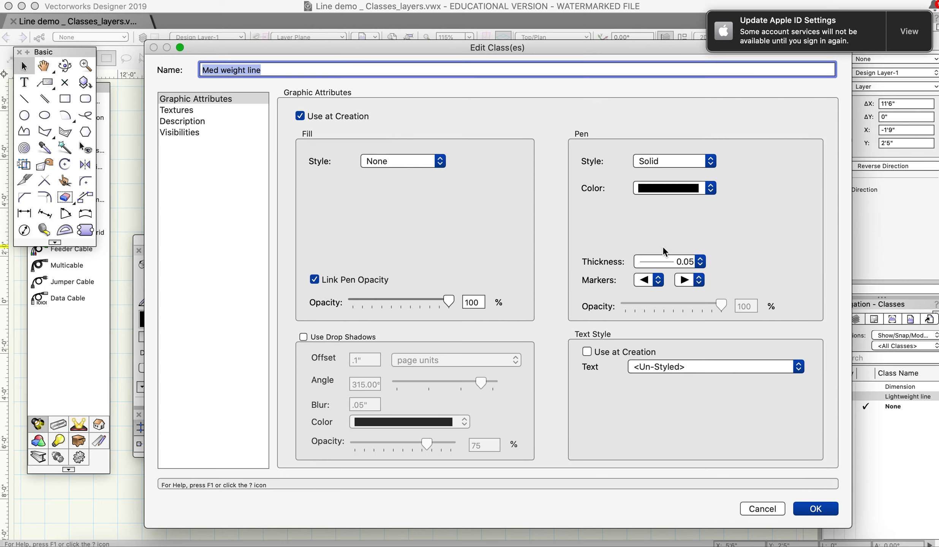
{"action": "left_click", "coordinate": [664, 260]}
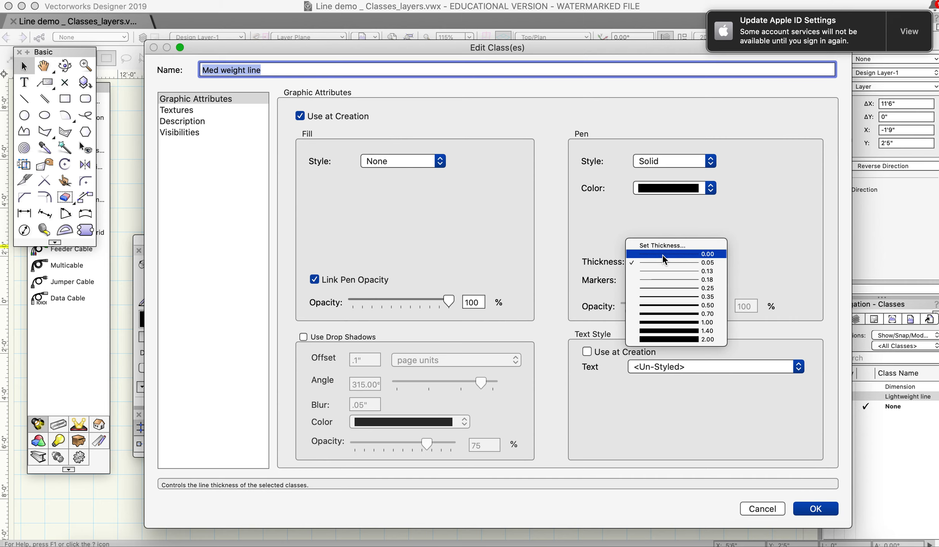
{"action": "left_click", "coordinate": [676, 290]}
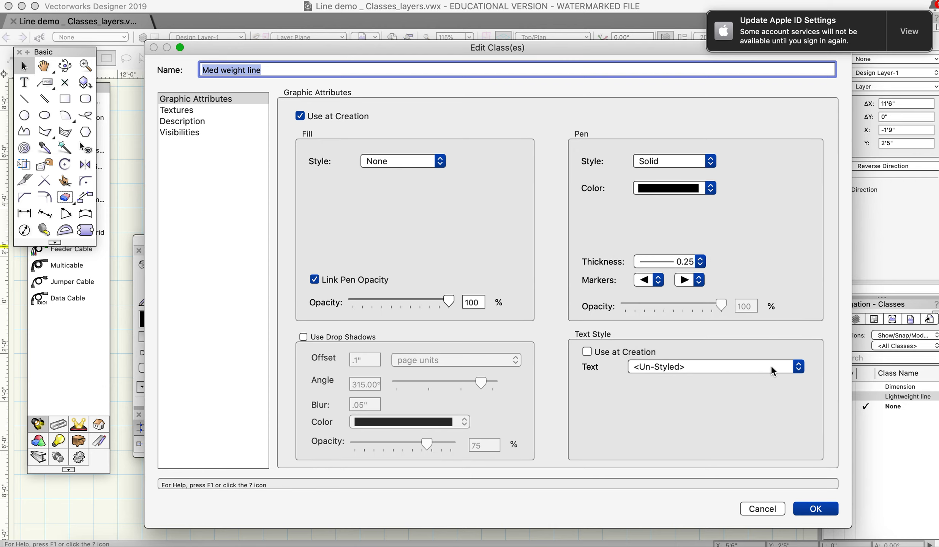
{"action": "left_click", "coordinate": [815, 508]}
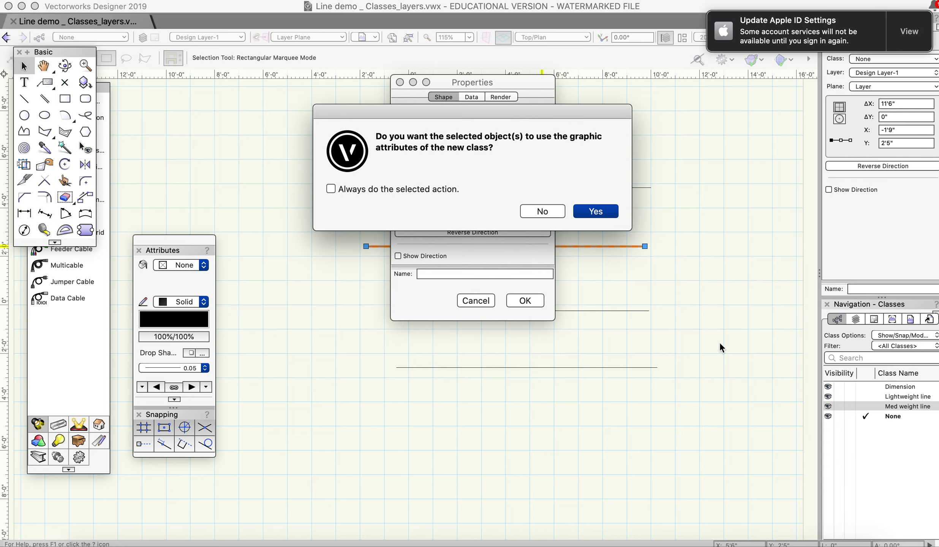
{"action": "left_click", "coordinate": [595, 210]}
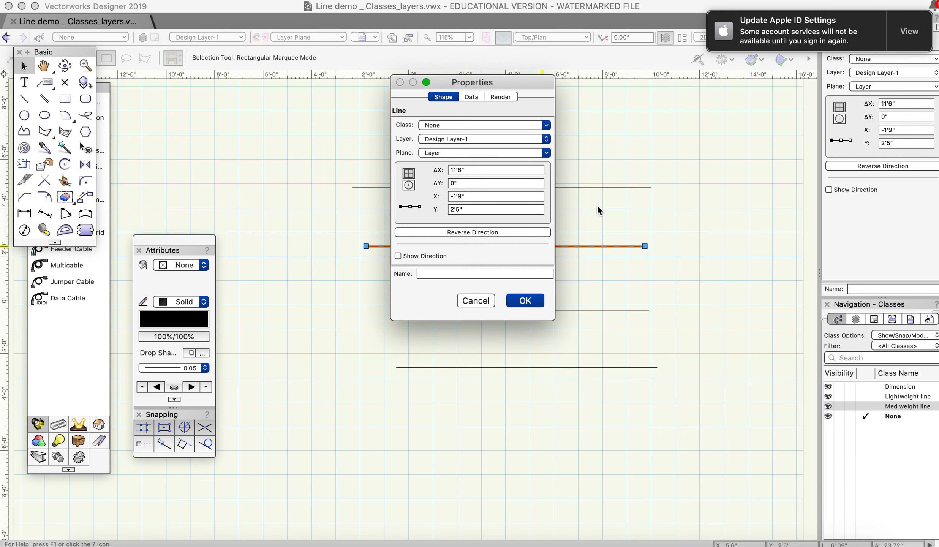
{"action": "left_click", "coordinate": [526, 301]}
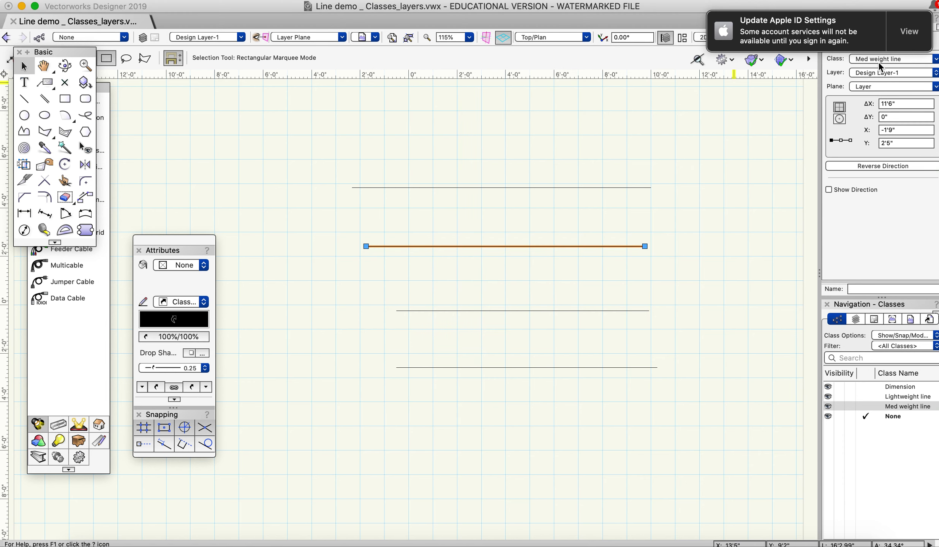
Step: Create a new class named "Heavyweight line" from the properties of the third line from the top
{"action": "left_click", "coordinate": [724, 197]}
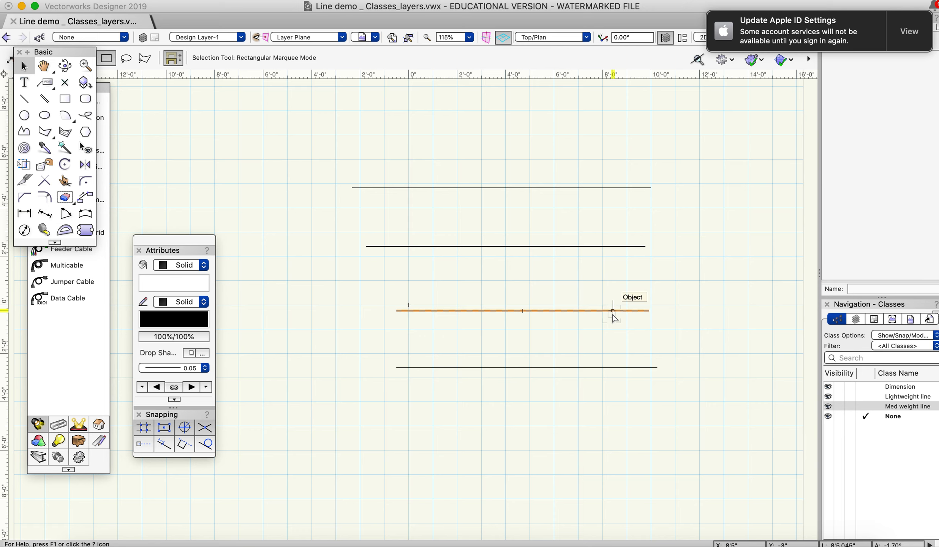
{"action": "left_click", "coordinate": [614, 312]}
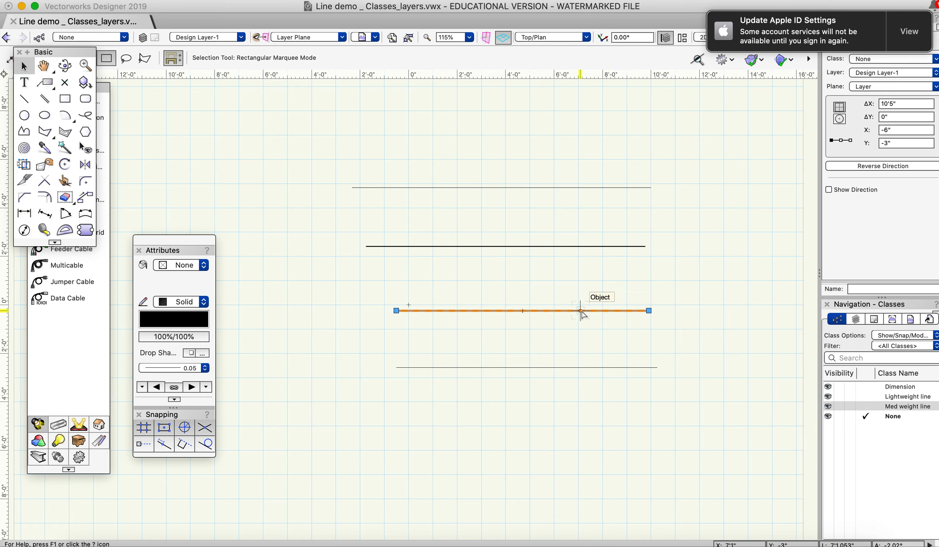
{"action": "right_click", "coordinate": [582, 312]}
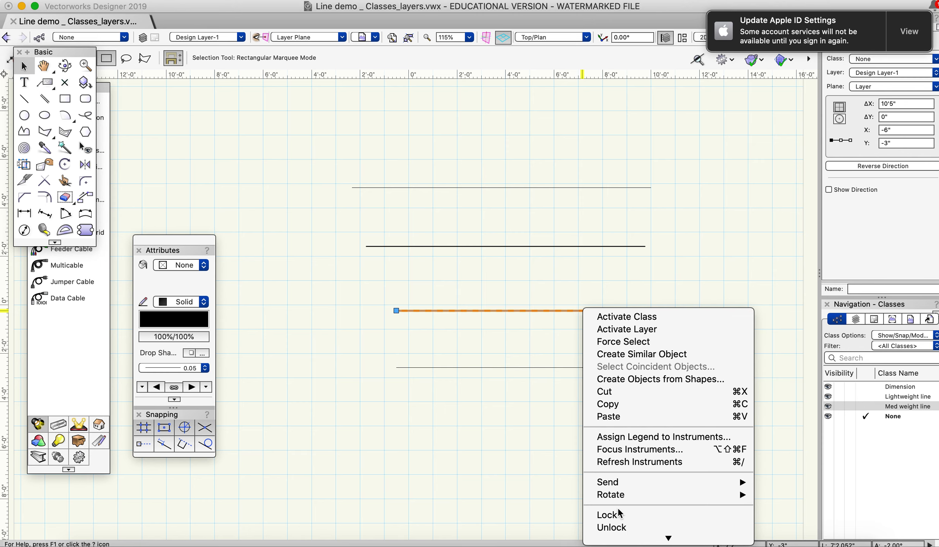
{"action": "left_click", "coordinate": [503, 446]}
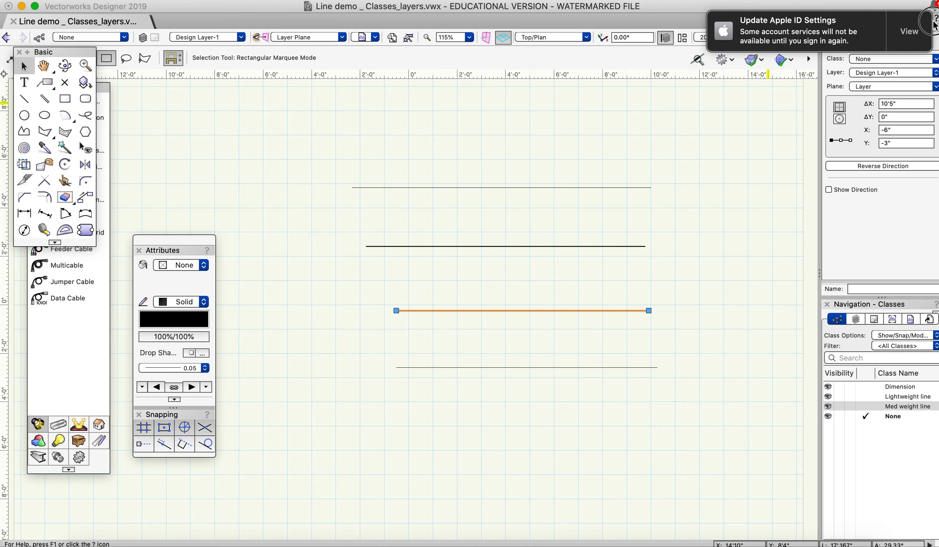
{"action": "left_click", "coordinate": [903, 59]}
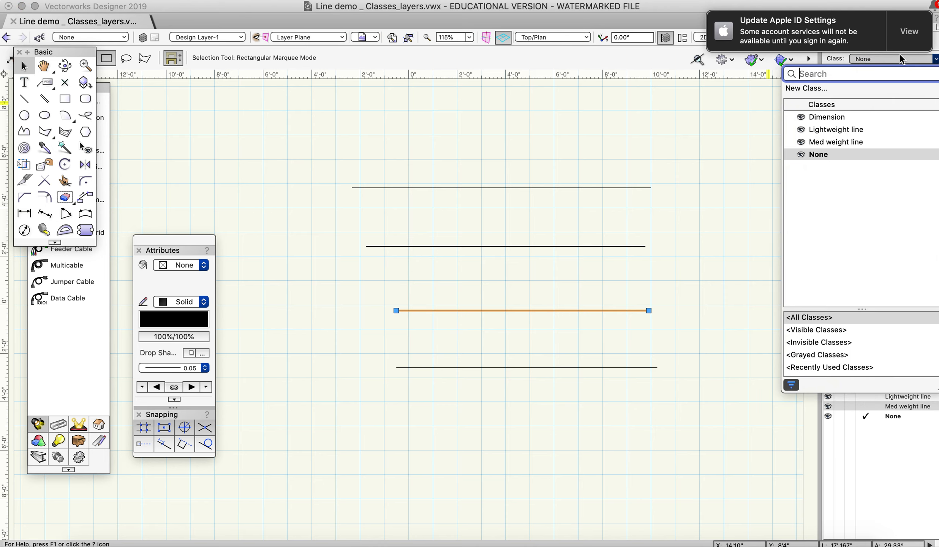
{"action": "left_click", "coordinate": [884, 90]}
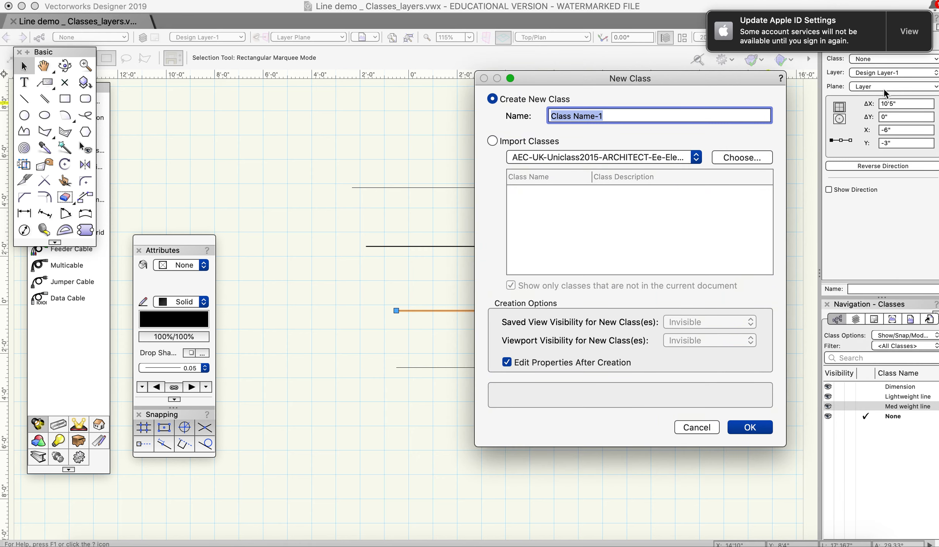
{"action": "key", "text": "BackSpace"}
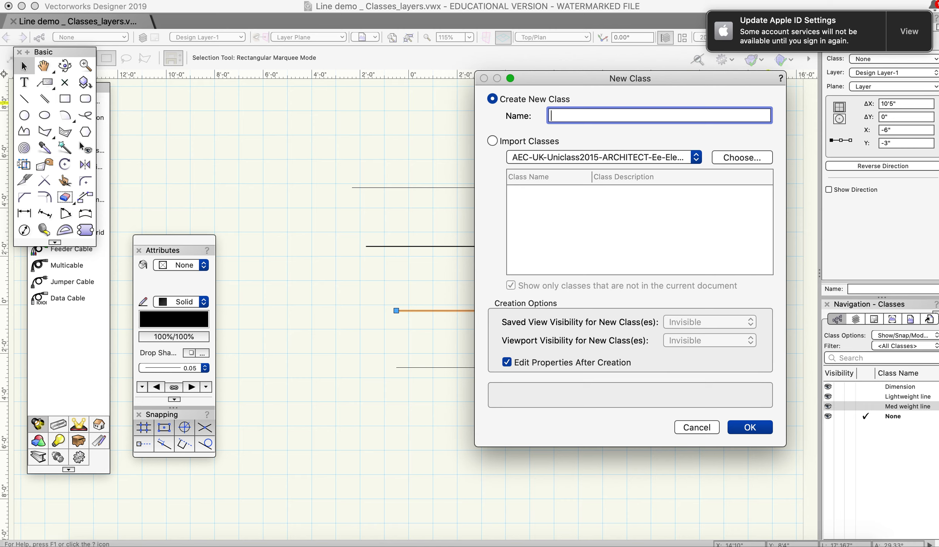
{"action": "type", "text": "Heavyweight"}
{"action": "type", "text": " ligh"}
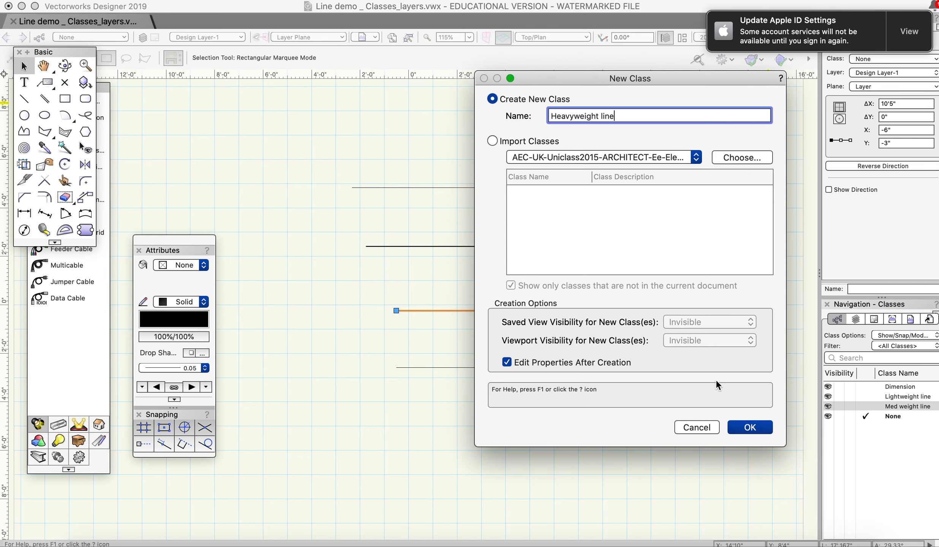
{"action": "left_click", "coordinate": [747, 427]}
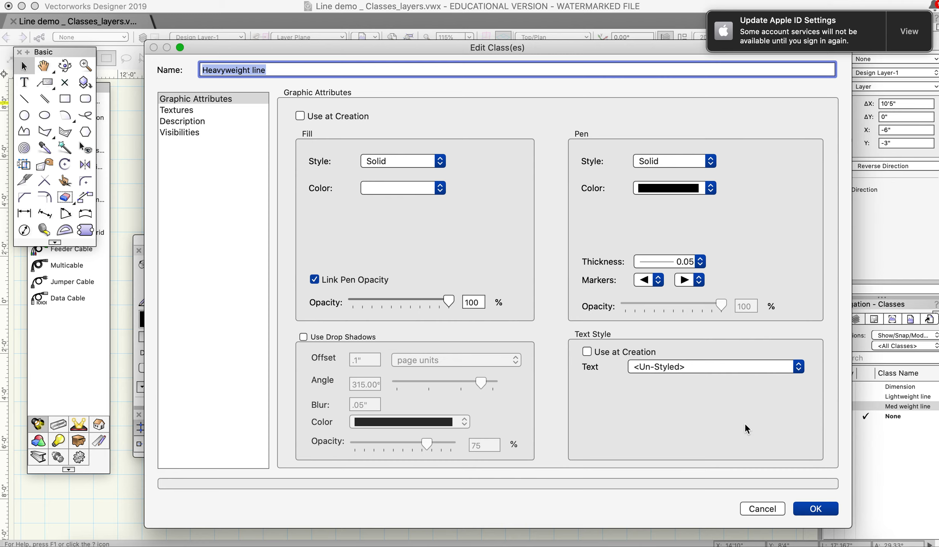
Step: Set the Heavyweight line class to use at creation, fill style None and pen thickness 0.70, and apply its attributes to the third line
{"action": "left_click", "coordinate": [299, 116]}
{"action": "left_click", "coordinate": [367, 167]}
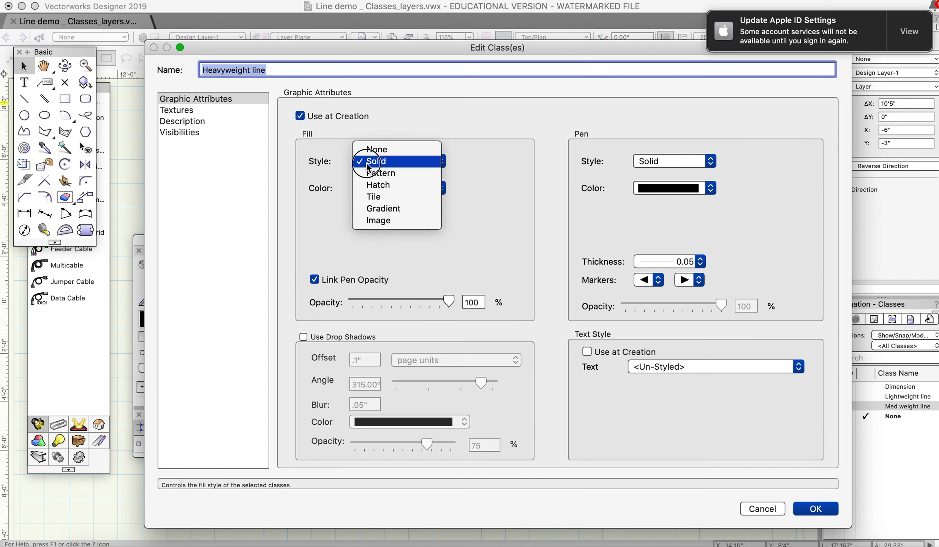
{"action": "left_click", "coordinate": [377, 150]}
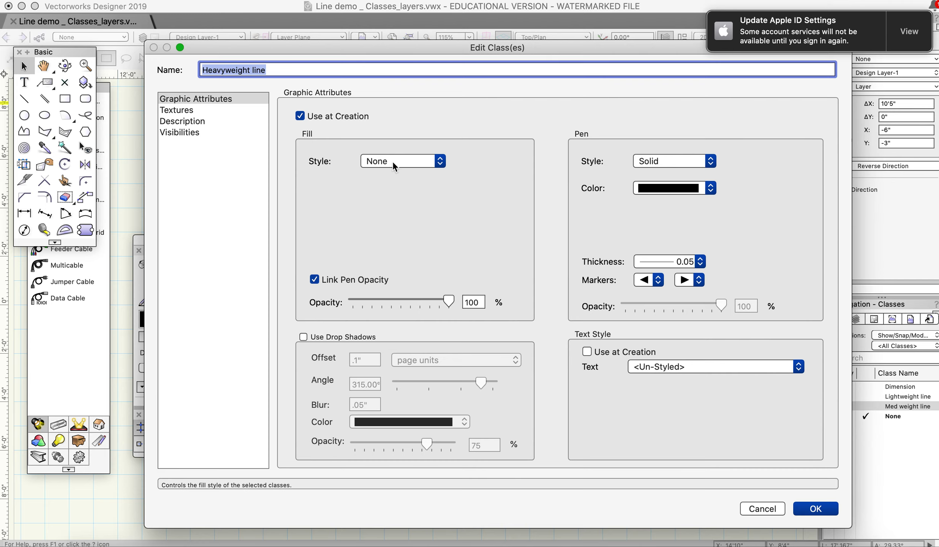
{"action": "left_click", "coordinate": [665, 262]}
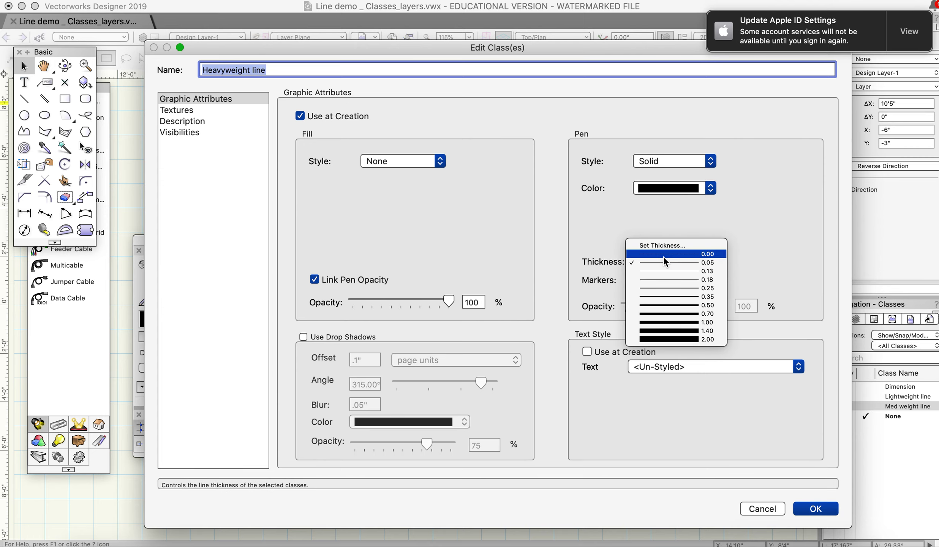
{"action": "left_click", "coordinate": [685, 318]}
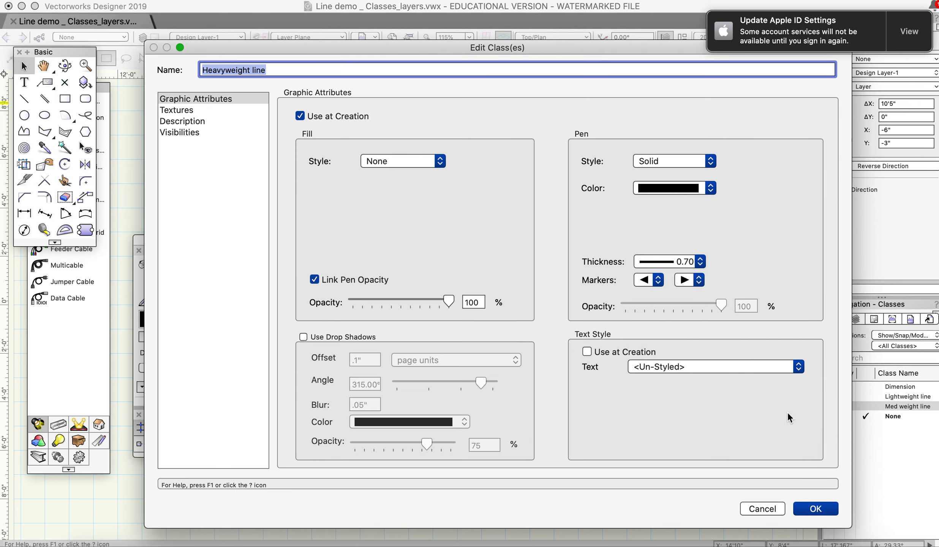
{"action": "left_click", "coordinate": [837, 515]}
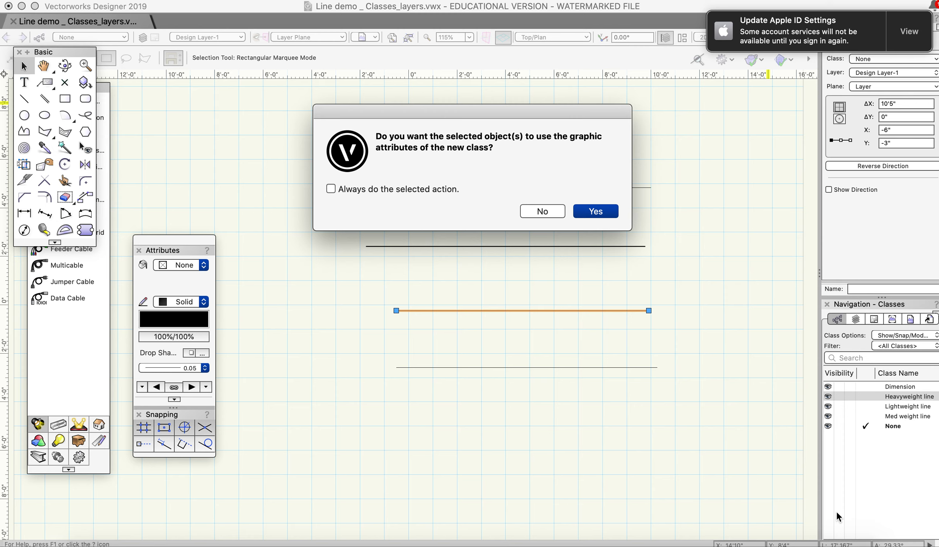
{"action": "left_click", "coordinate": [596, 211]}
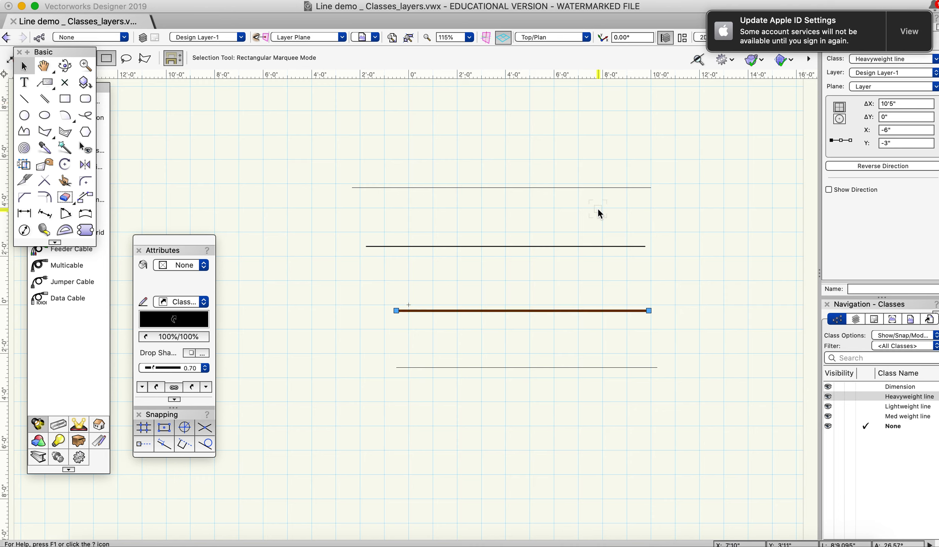
Step: Create a new class named "Extra heavyweight line" from the properties of the lowest line
{"action": "left_click", "coordinate": [556, 367]}
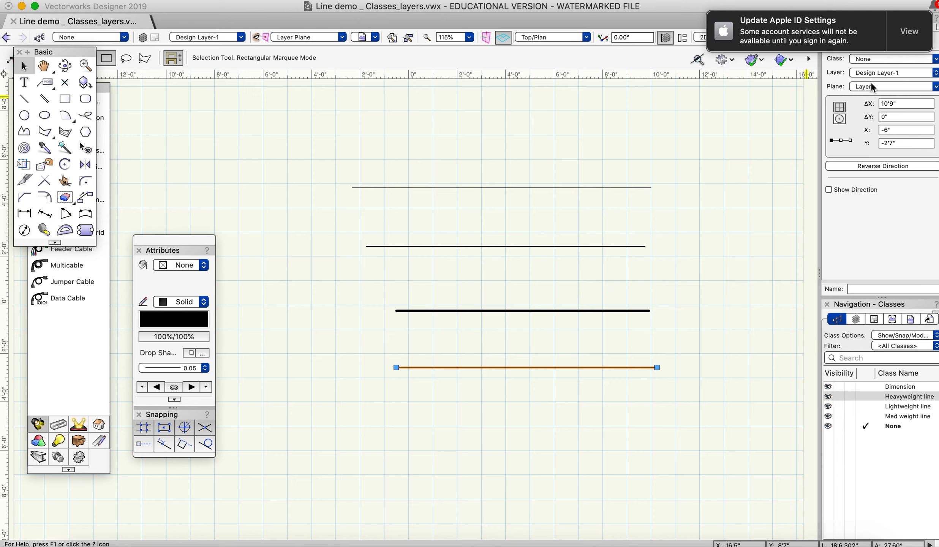
{"action": "left_click", "coordinate": [870, 60]}
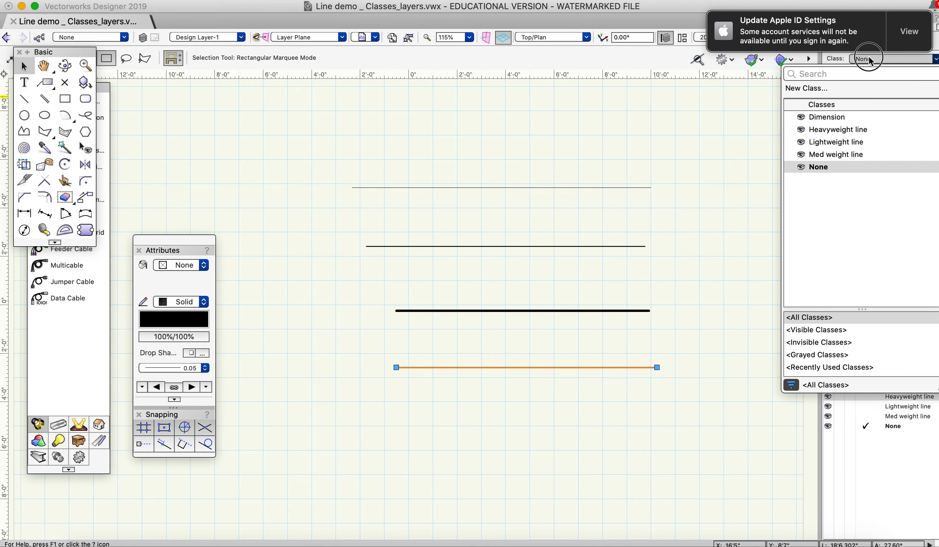
{"action": "left_click", "coordinate": [861, 88]}
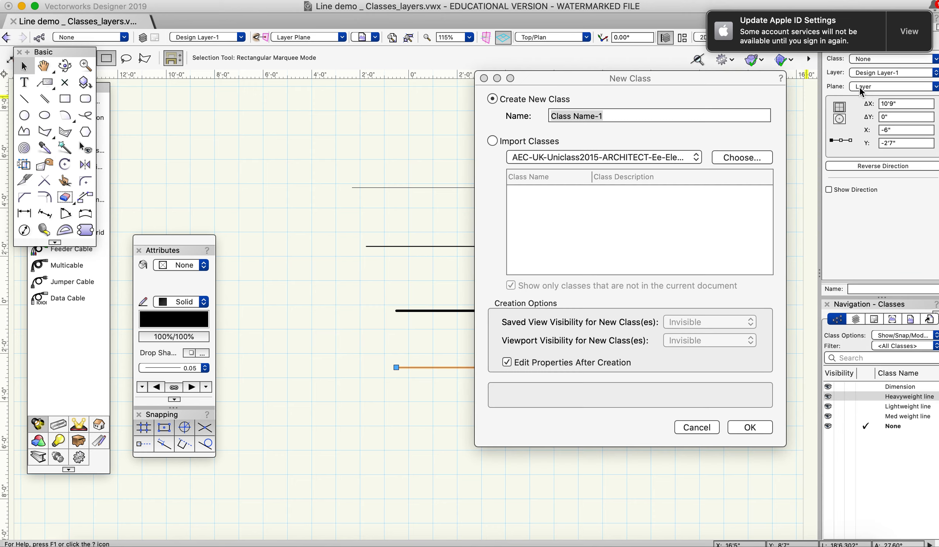
{"action": "key", "text": "BackSpace"}
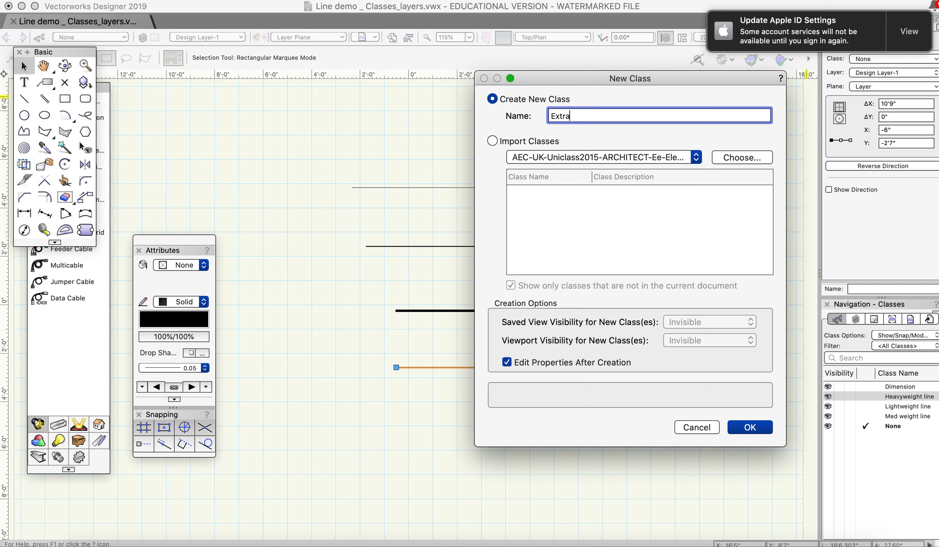
{"action": "type", "text": "Extra heavyweight line"}
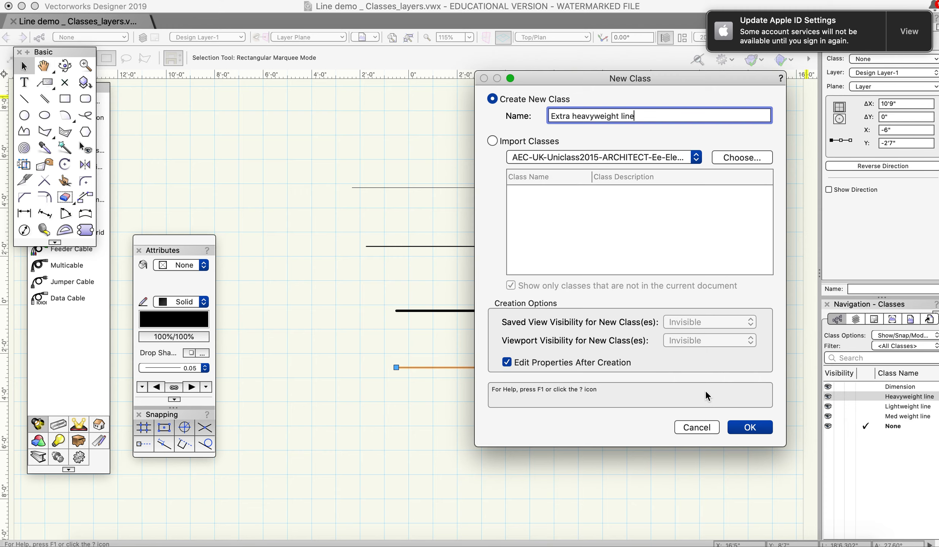
{"action": "left_click", "coordinate": [746, 427]}
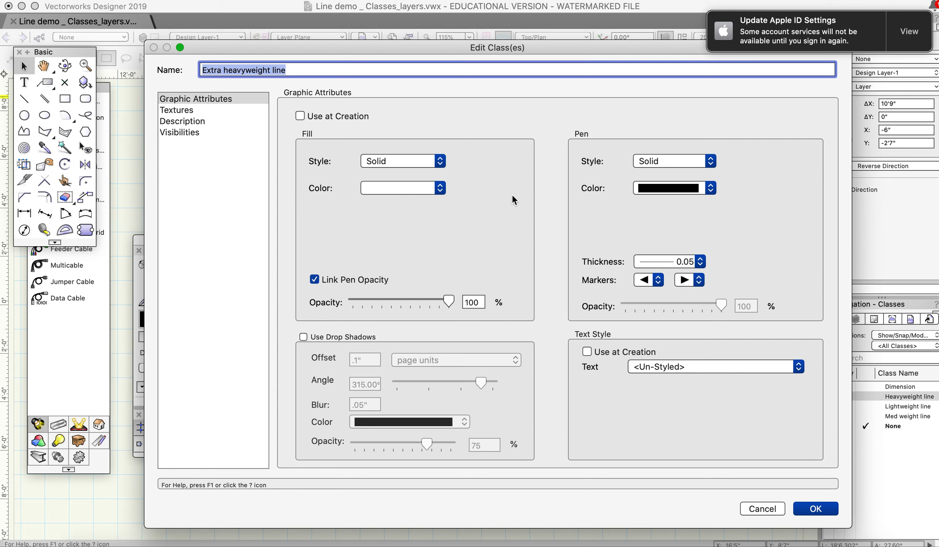
Step: Set the Extra heavyweight line class to use at creation, fill style None and pen thickness 1.40, and apply its attributes to the lowest line
{"action": "left_click", "coordinate": [386, 157]}
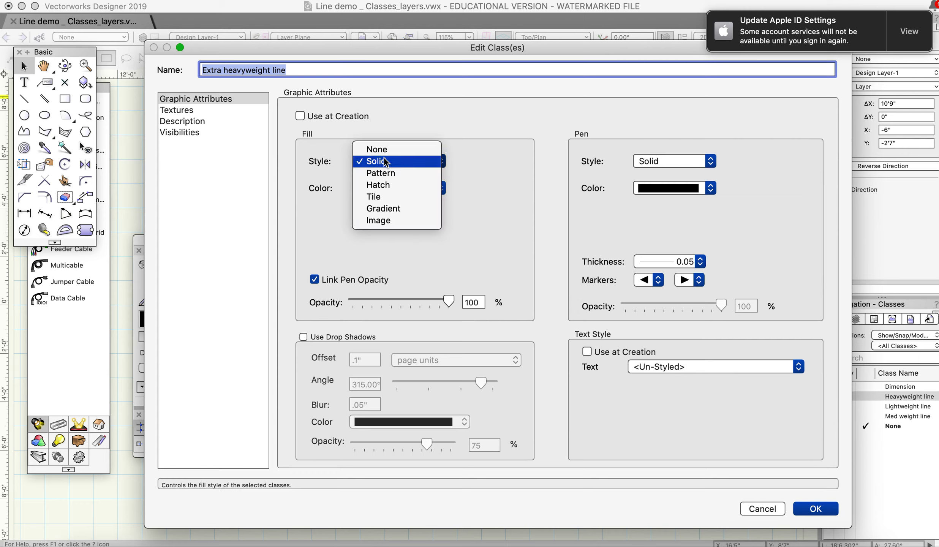
{"action": "left_click", "coordinate": [387, 145]}
{"action": "left_click", "coordinate": [299, 116]}
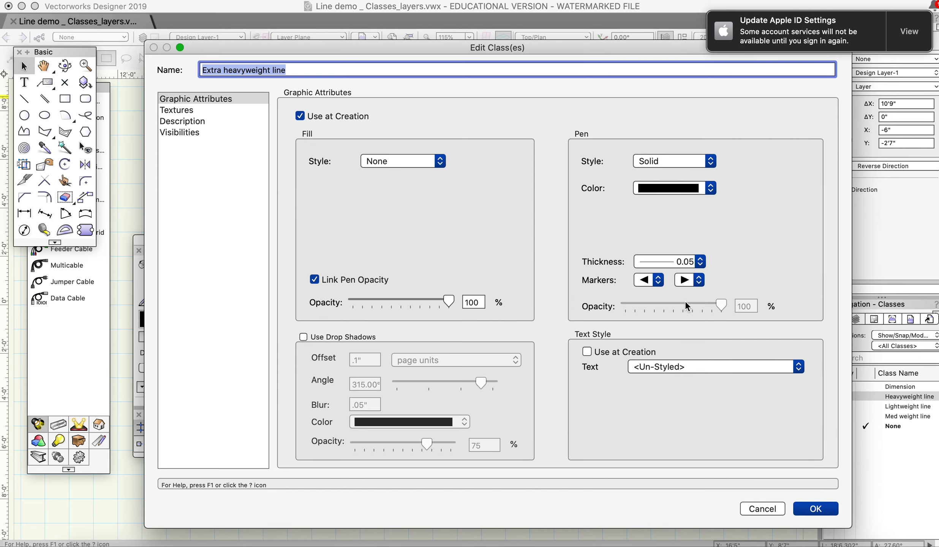
{"action": "left_click", "coordinate": [680, 262]}
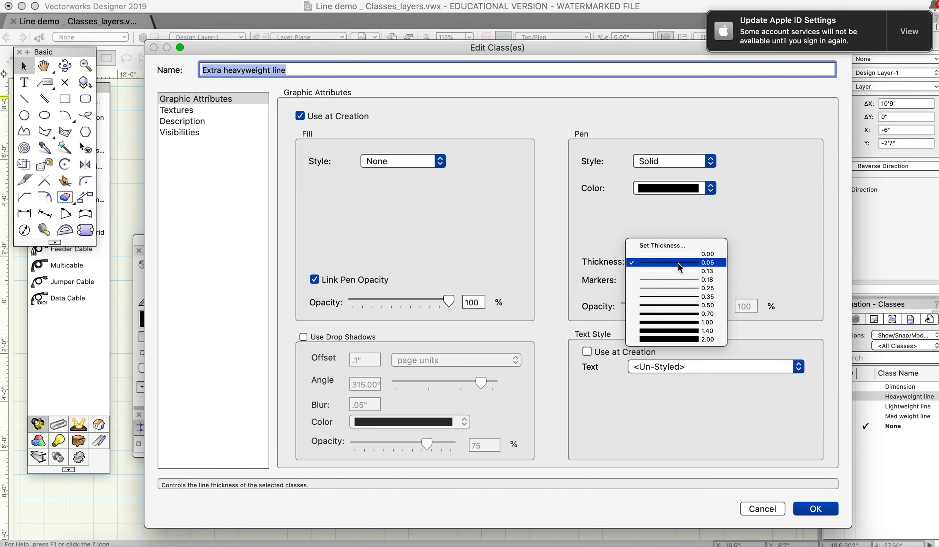
{"action": "left_click", "coordinate": [708, 331]}
{"action": "left_click", "coordinate": [815, 508]}
{"action": "left_click", "coordinate": [596, 211]}
{"action": "left_click_drag", "start_coordinate": [678, 250], "coordinate": [687, 259]}
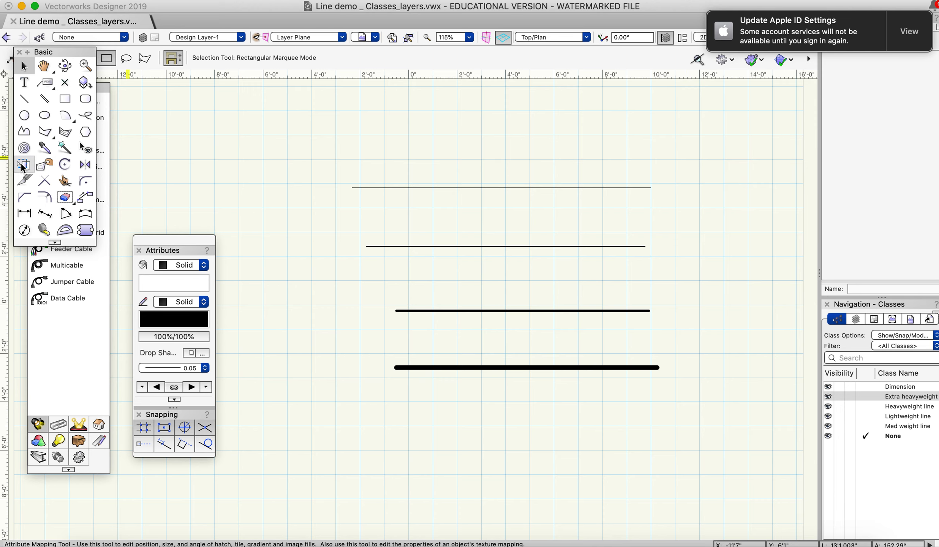
Step: Allow a backup copy and draw a horizontal line about 14'3" long in the Extra heavyweight line class above all existing lines
{"action": "left_click", "coordinate": [25, 98]}
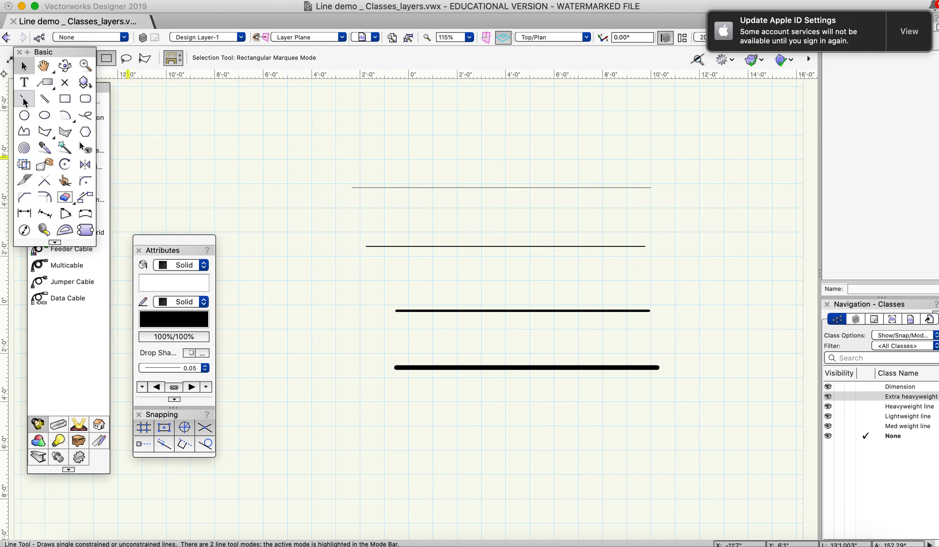
{"action": "left_click", "coordinate": [601, 212]}
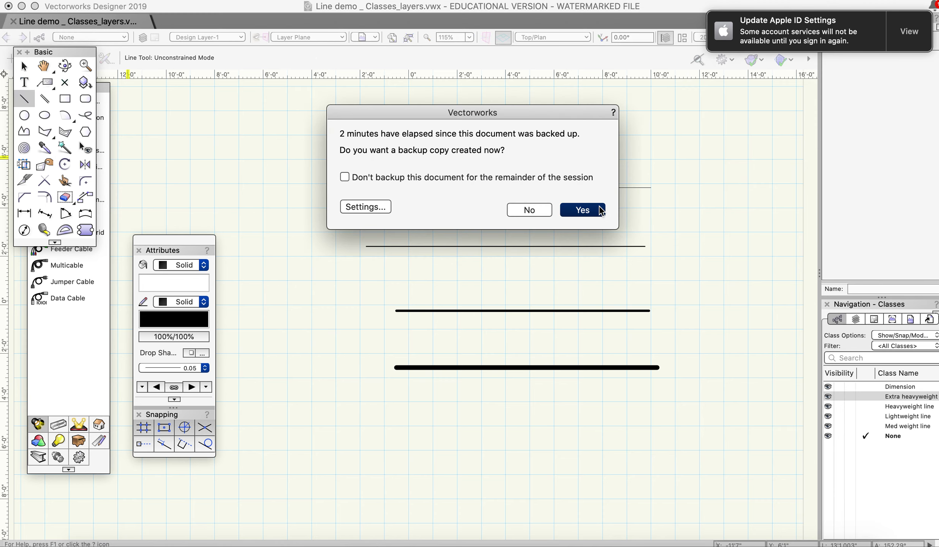
{"action": "left_click", "coordinate": [93, 38]}
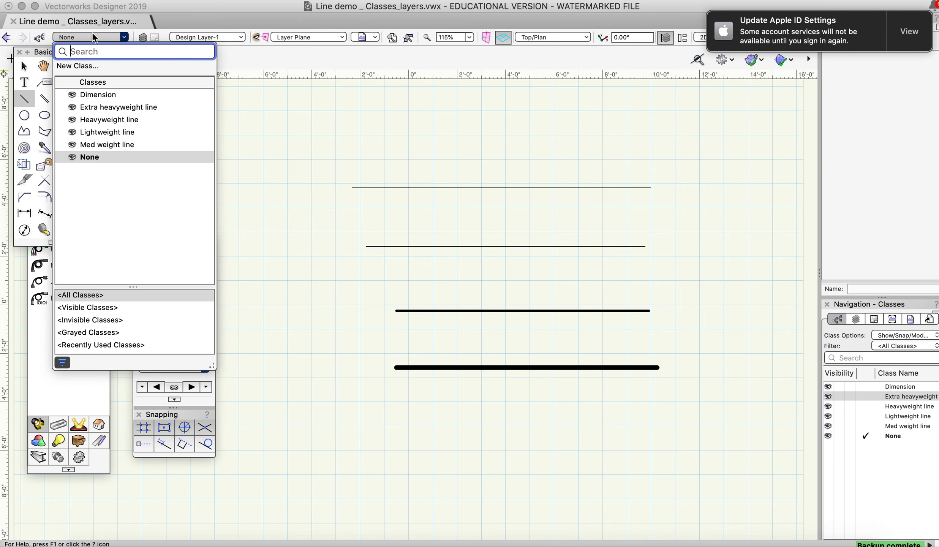
{"action": "left_click", "coordinate": [143, 108]}
{"action": "left_click", "coordinate": [306, 115]}
{"action": "left_click", "coordinate": [651, 115]}
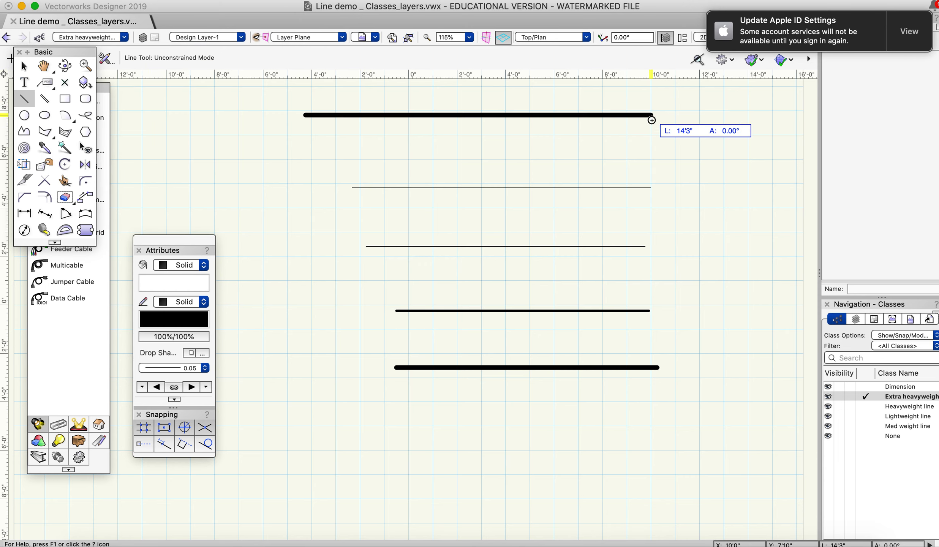
Step: Draw a horizontal line about 13'11" long in the Lightweight line class just below the new extra heavyweight line
{"action": "left_click", "coordinate": [81, 38]}
{"action": "left_click", "coordinate": [132, 132]}
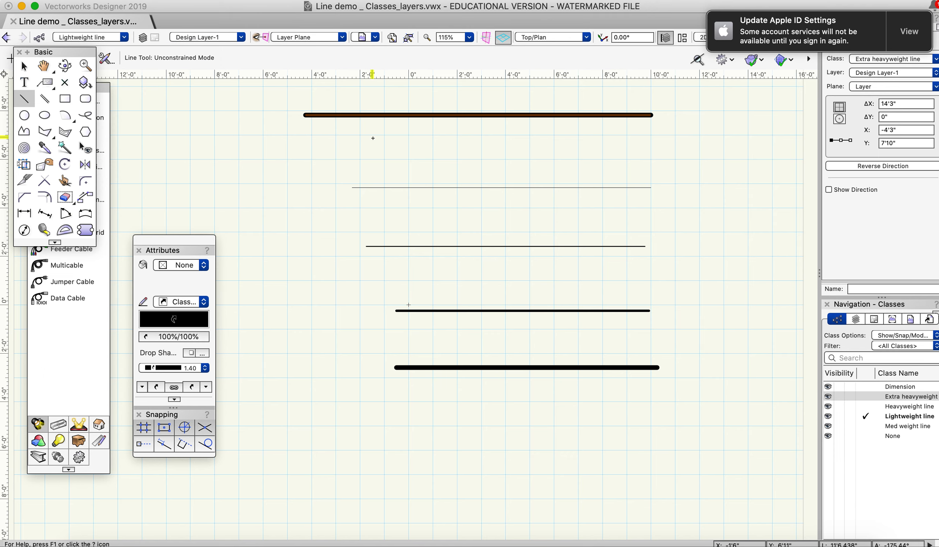
{"action": "left_click", "coordinate": [317, 133]}
{"action": "left_click", "coordinate": [654, 133]}
Step: Draw a horizontal line about 14'6" long in the Med weight line class just below the new lightweight line
{"action": "left_click", "coordinate": [99, 37]}
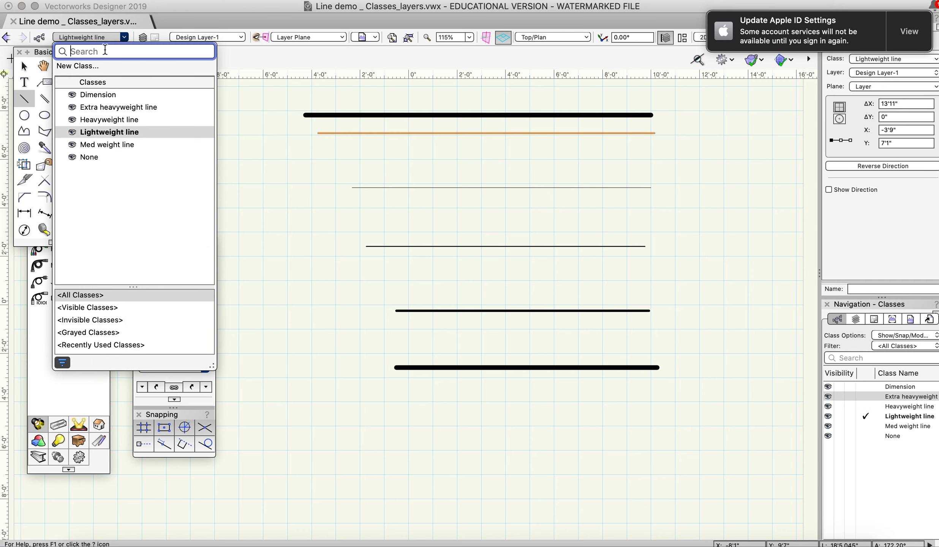
{"action": "left_click", "coordinate": [132, 145]}
{"action": "left_click", "coordinate": [327, 153]}
{"action": "left_click", "coordinate": [680, 153]}
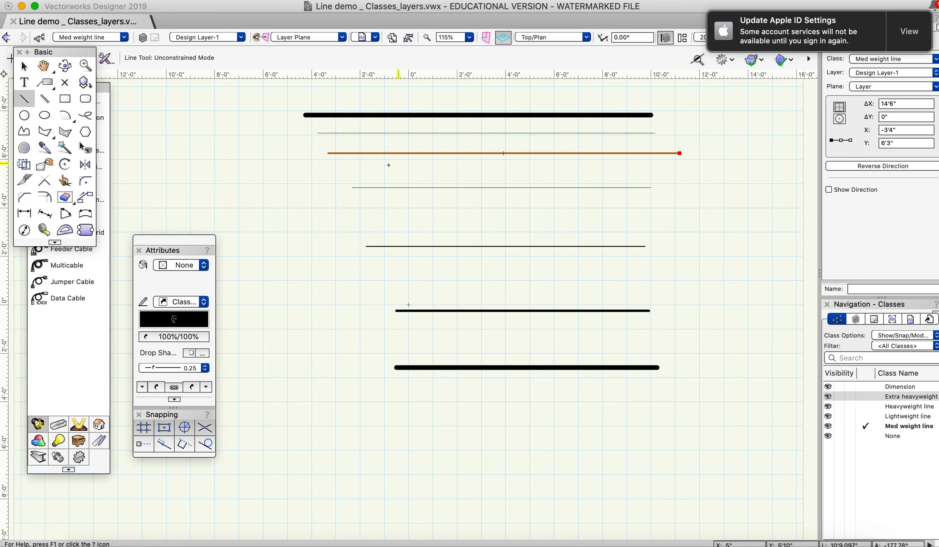
{"action": "left_click", "coordinate": [92, 38]}
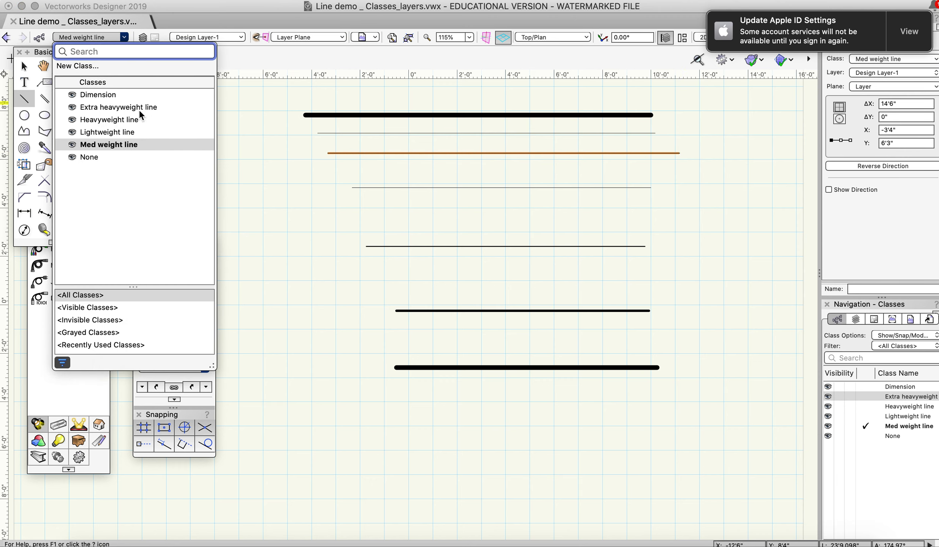
{"action": "left_click", "coordinate": [328, 260]}
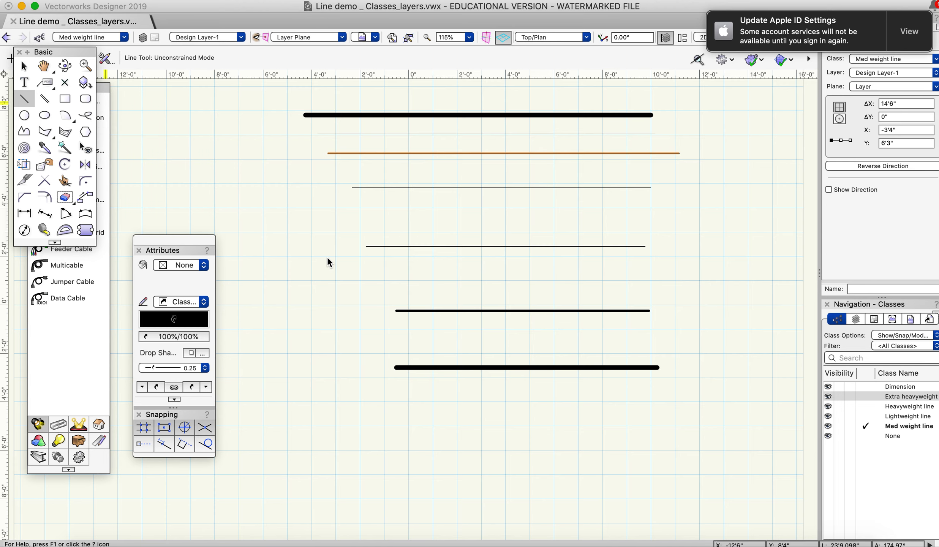
{"action": "scroll", "coordinate": [327, 257], "scroll_direction": "down", "scroll_amount": 5}
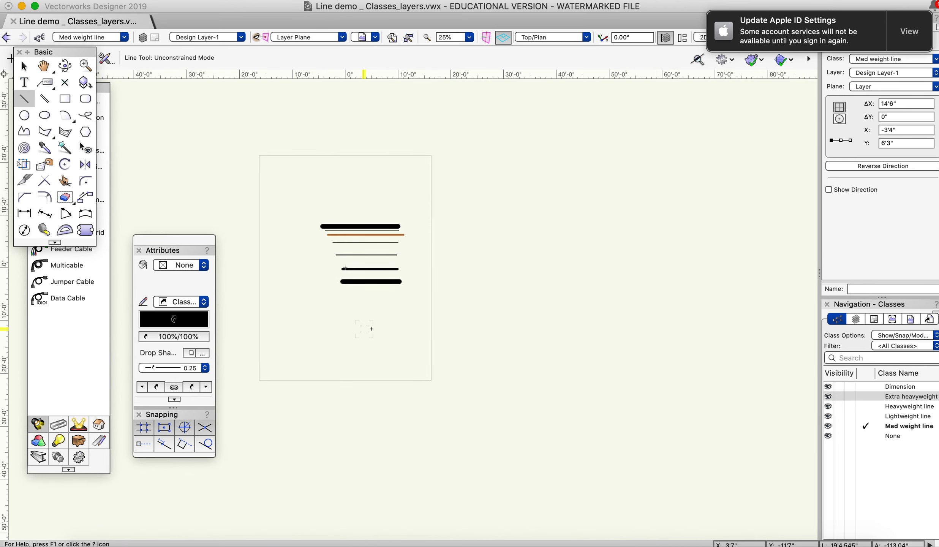
Step: Create a new class named Square test in the document's class organization
{"action": "scroll", "coordinate": [650, 180], "scroll_direction": "up", "scroll_amount": 3}
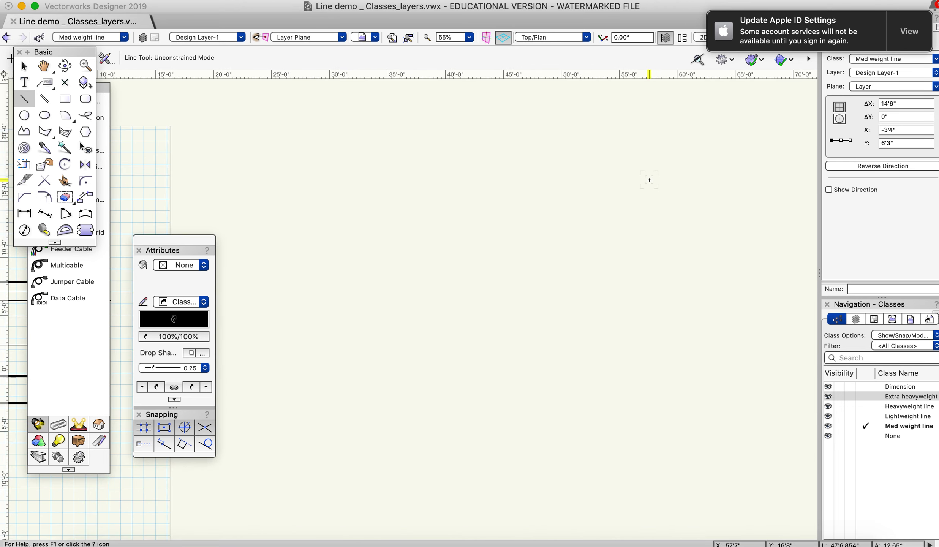
{"action": "scroll", "coordinate": [649, 179], "scroll_direction": "up", "scroll_amount": 1}
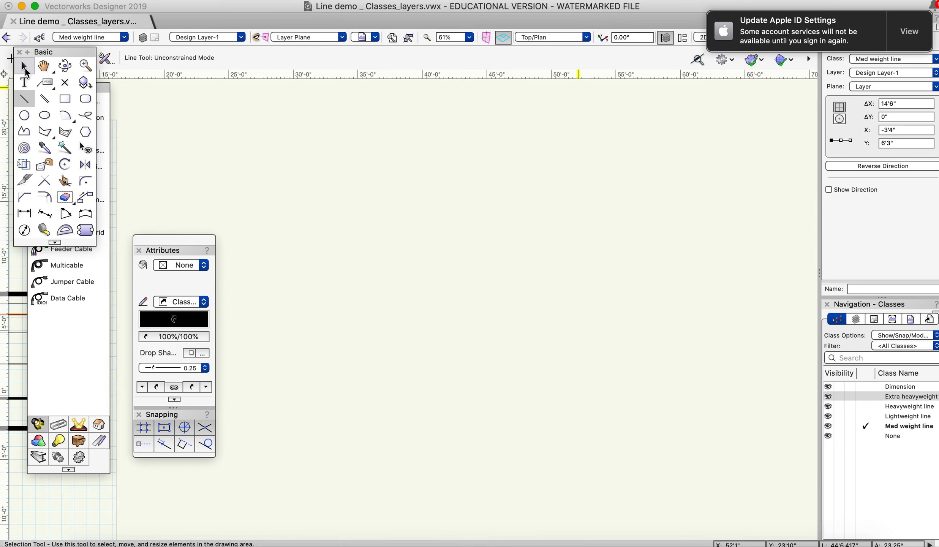
{"action": "left_click", "coordinate": [43, 42]}
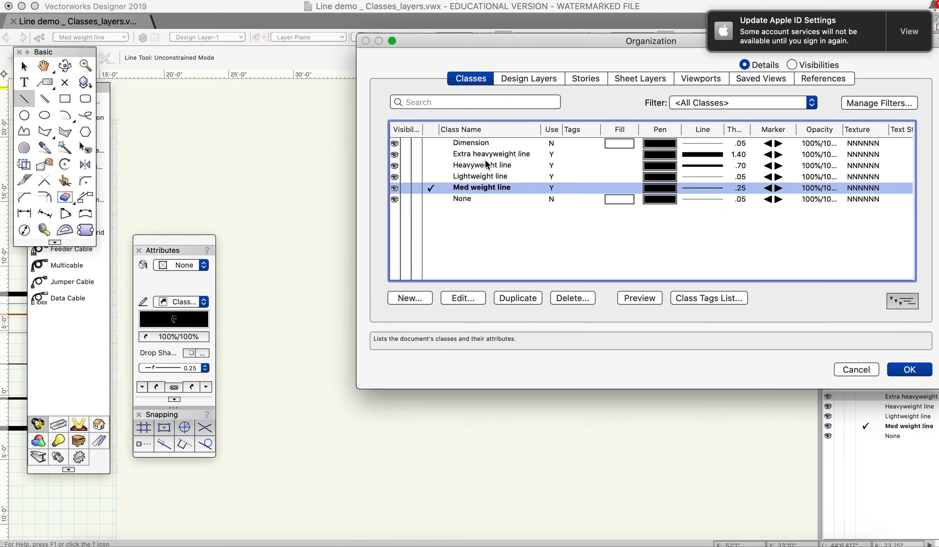
{"action": "left_click", "coordinate": [417, 299]}
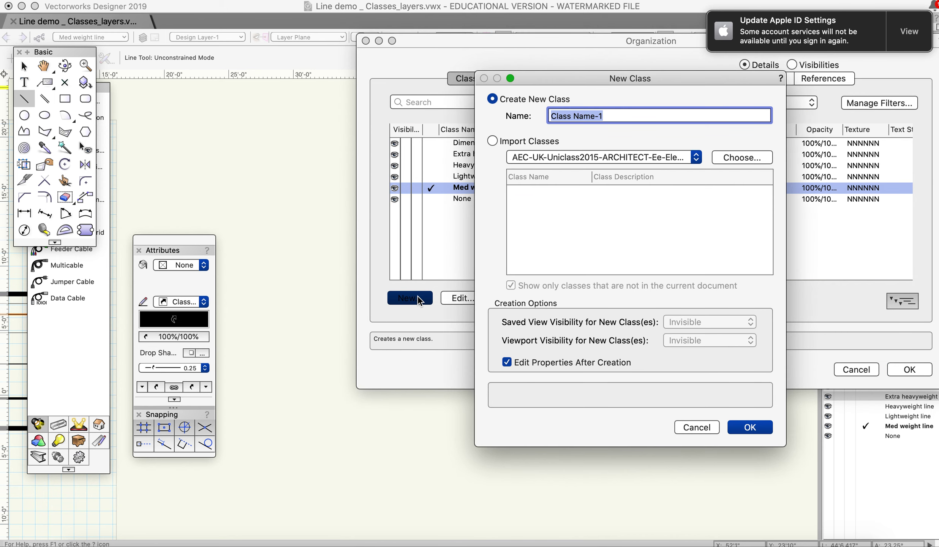
{"action": "key", "text": "BackSpace"}
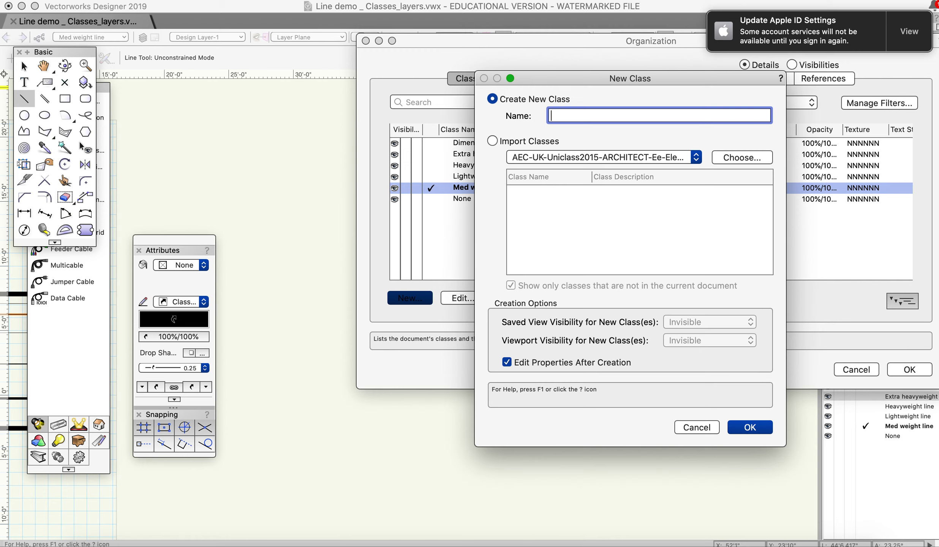
{"action": "type", "text": "Square"}
{"action": "left_click", "coordinate": [750, 427]}
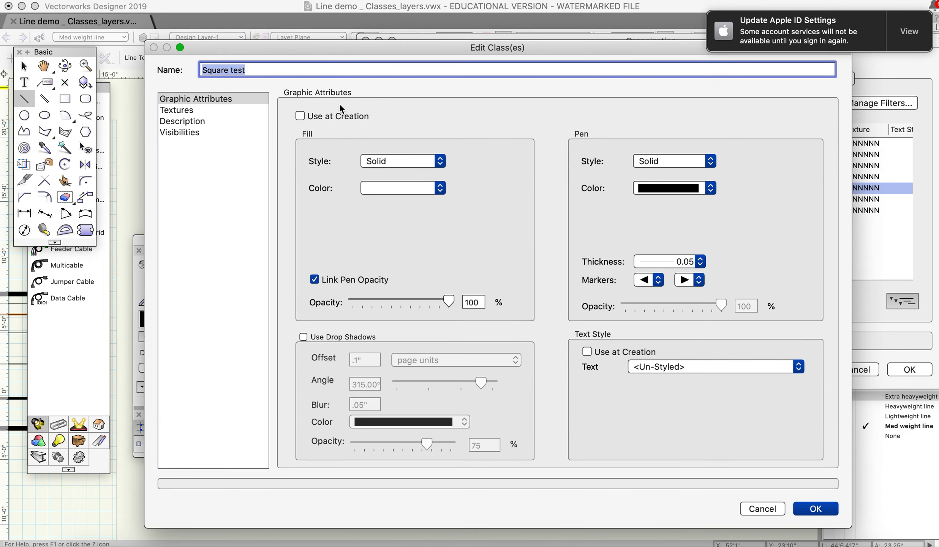
Step: Give the Square test class a solid fill in orange-yellow
{"action": "left_click", "coordinate": [391, 160]}
{"action": "left_click", "coordinate": [343, 121]}
{"action": "left_click", "coordinate": [391, 161]}
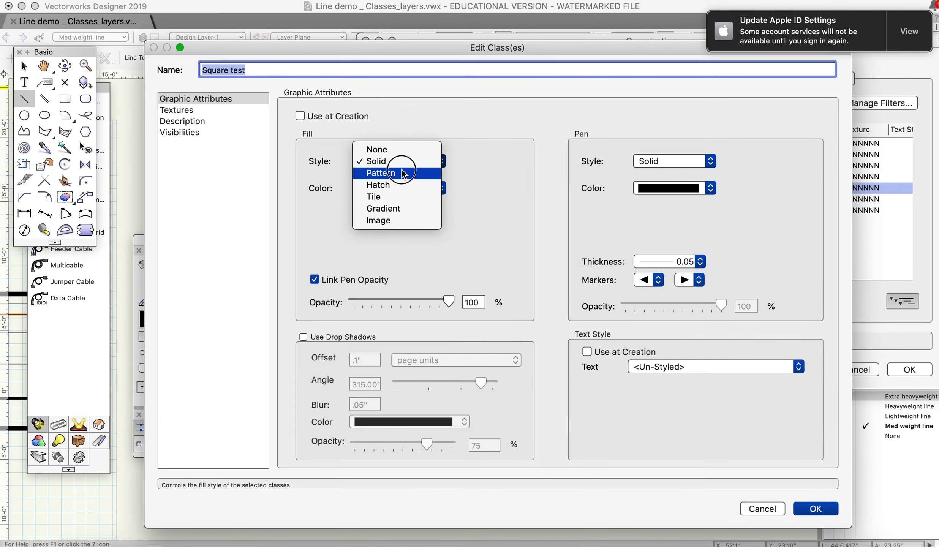
{"action": "left_click", "coordinate": [389, 157]}
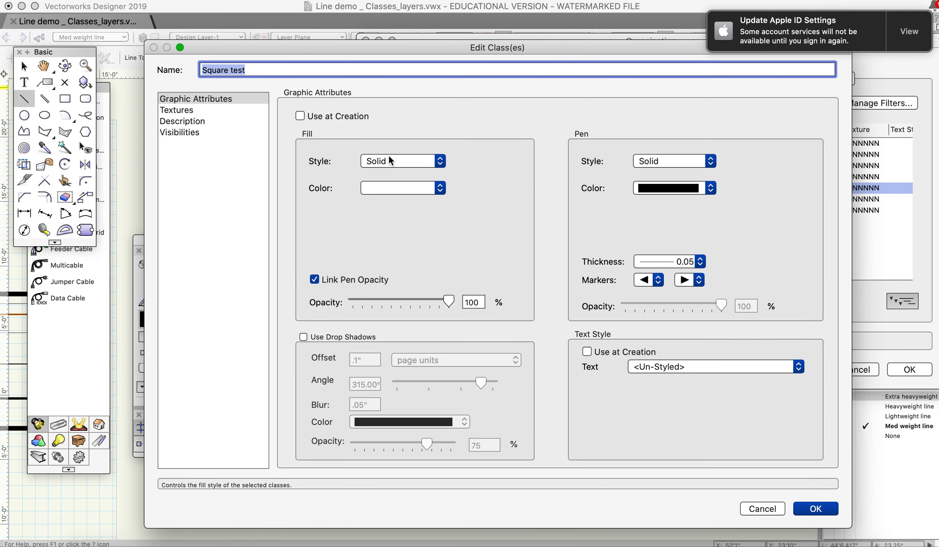
{"action": "left_click", "coordinate": [397, 185]}
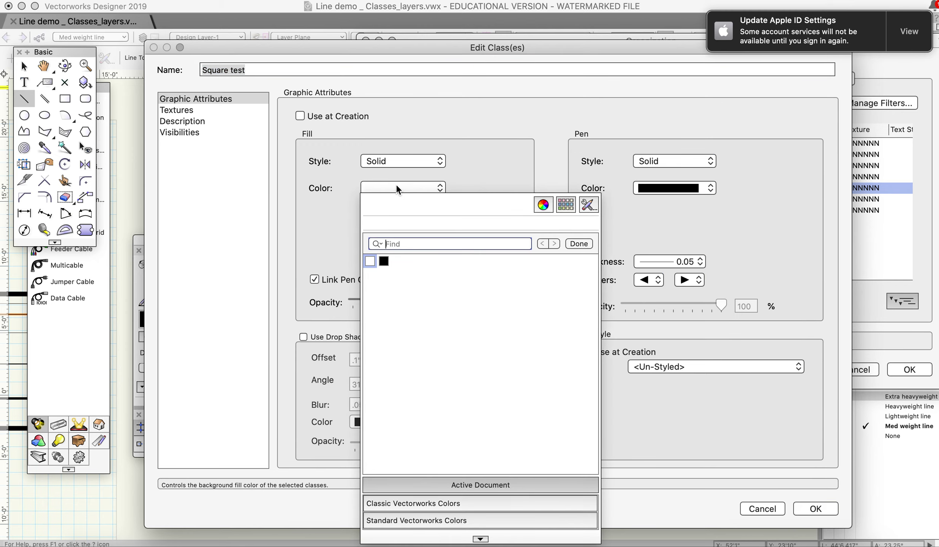
{"action": "left_click", "coordinate": [544, 205]}
{"action": "left_click_drag", "start_coordinate": [502, 319], "coordinate": [499, 296]}
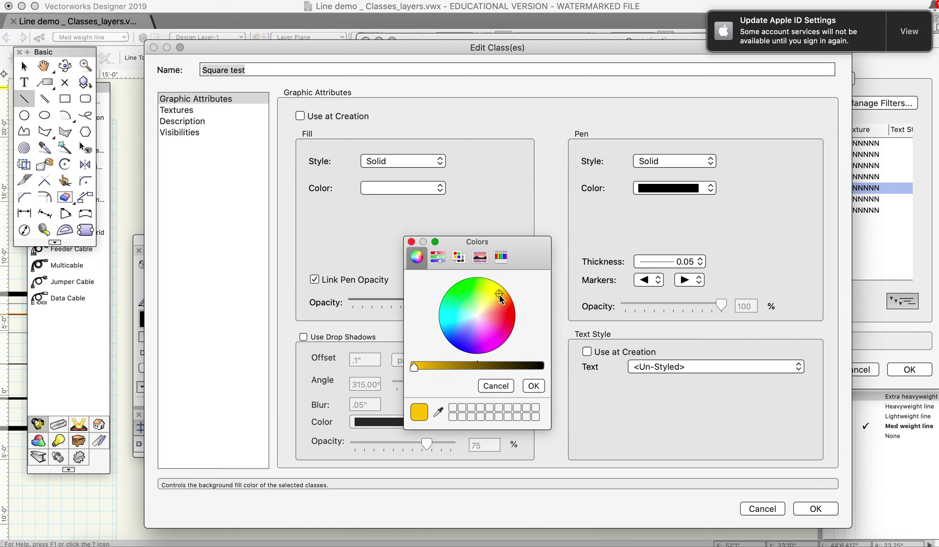
{"action": "left_click", "coordinate": [534, 386]}
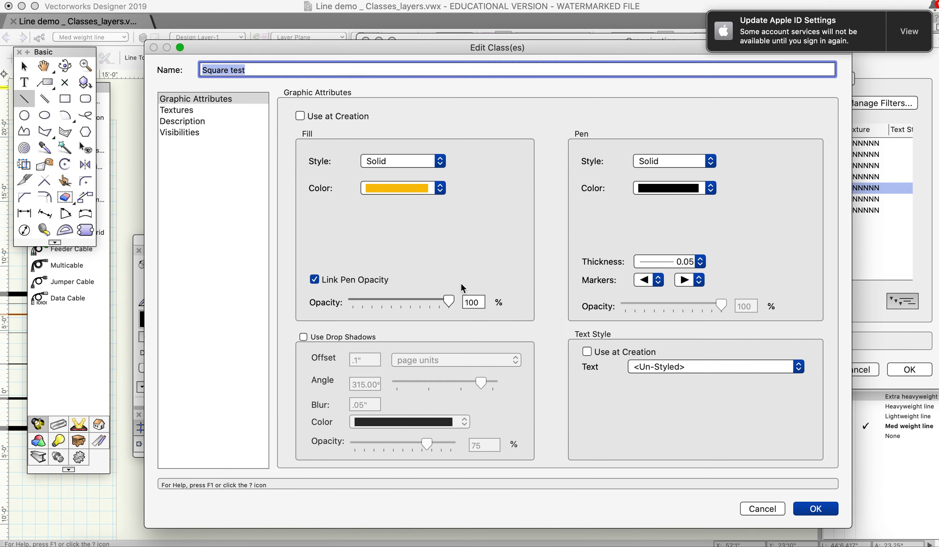
Step: Set the Square test class to use at creation and choose the bright green Spring color for its pen
{"action": "left_click", "coordinate": [354, 115]}
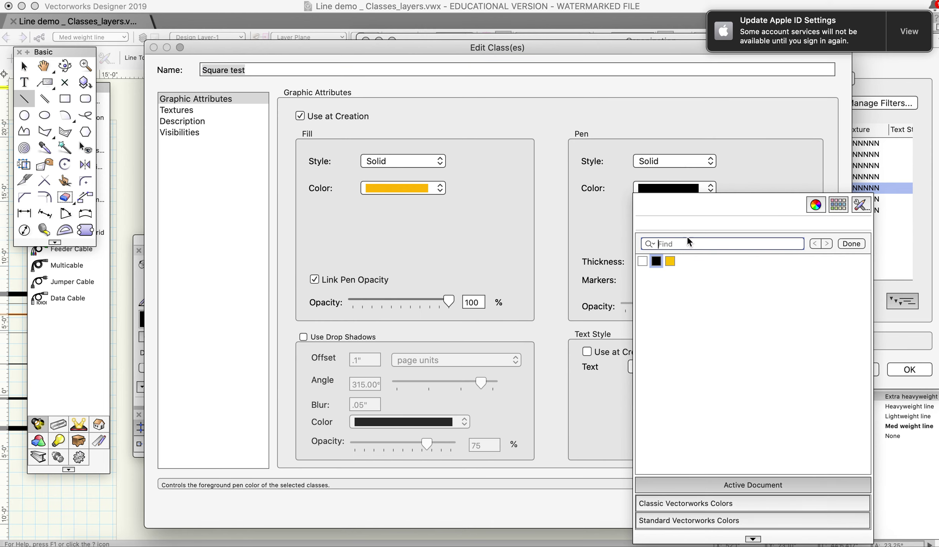
{"action": "left_click", "coordinate": [818, 208]}
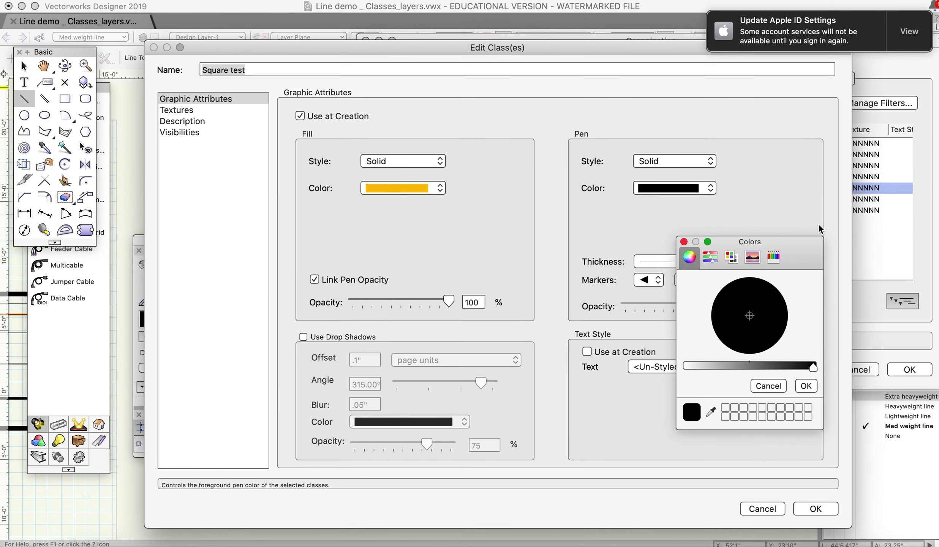
{"action": "left_click", "coordinate": [773, 256]}
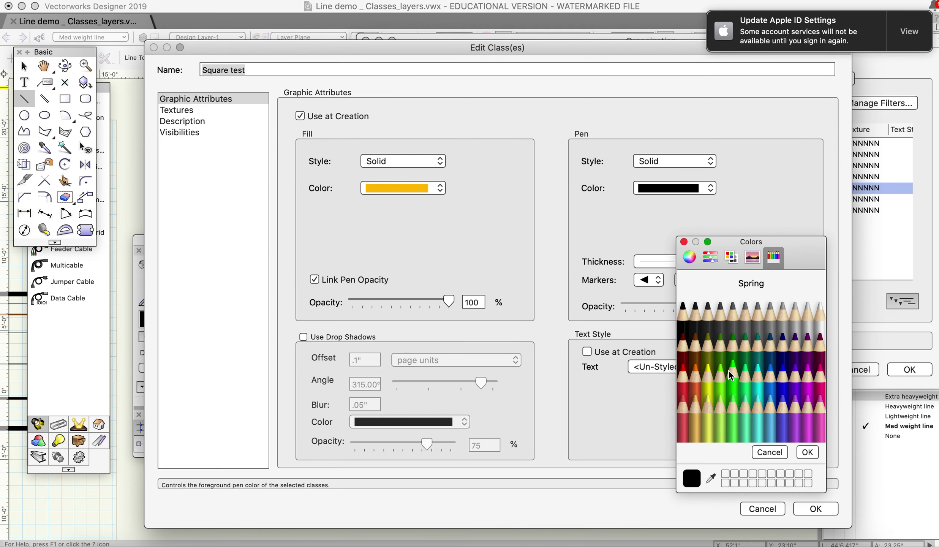
{"action": "left_click", "coordinate": [730, 371]}
{"action": "left_click", "coordinate": [806, 452]}
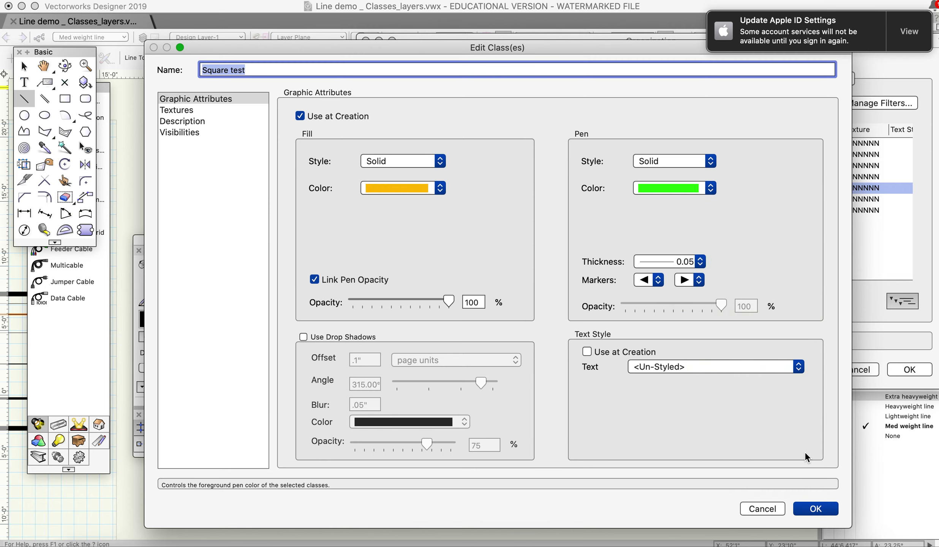
Step: Set the Square test class's pen thickness to 2.00 and accept its properties
{"action": "left_click", "coordinate": [659, 262]}
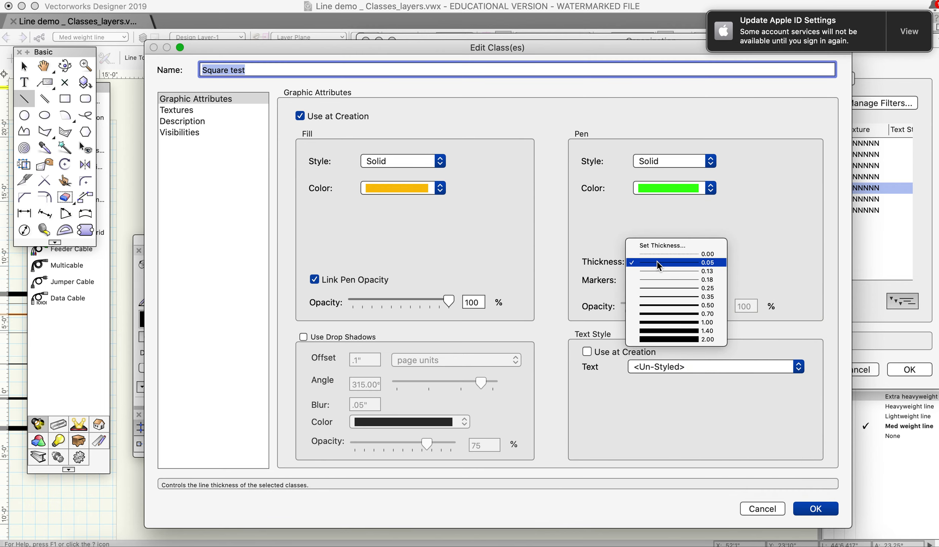
{"action": "left_click", "coordinate": [674, 339]}
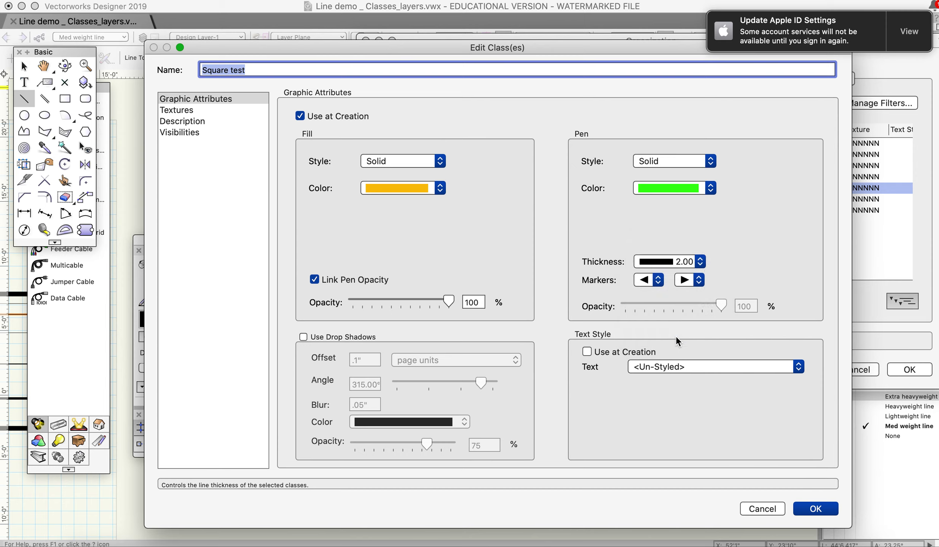
{"action": "left_click", "coordinate": [815, 509]}
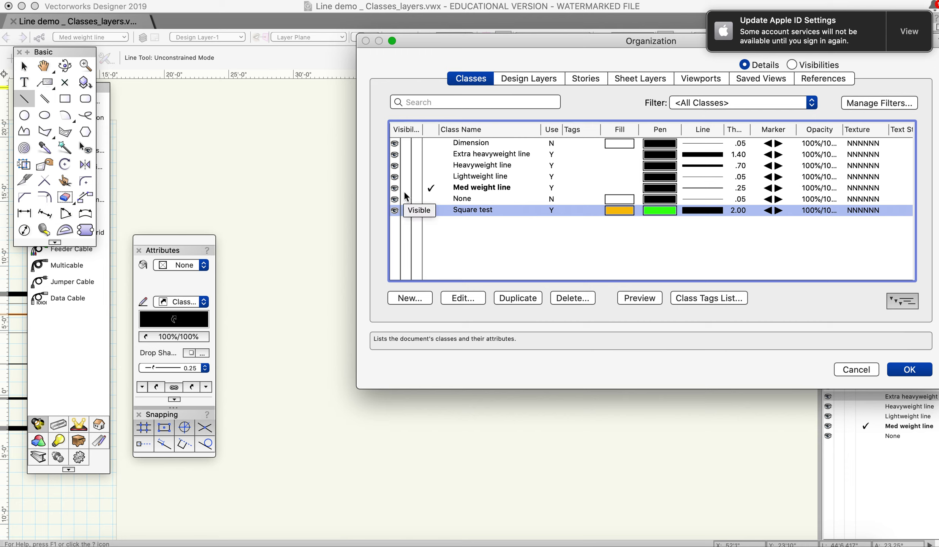
Step: Create another new class named Octo test
{"action": "left_click", "coordinate": [408, 298]}
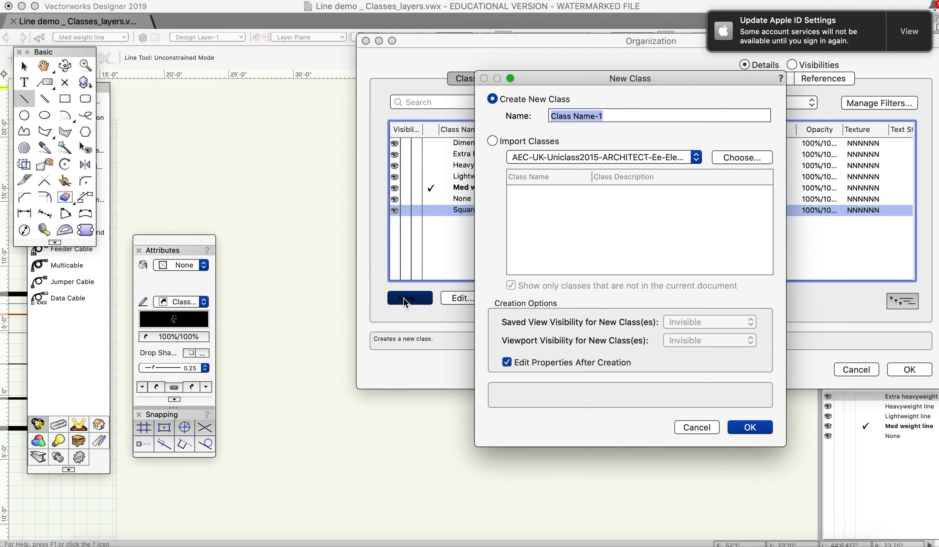
{"action": "key", "text": "BackSpace"}
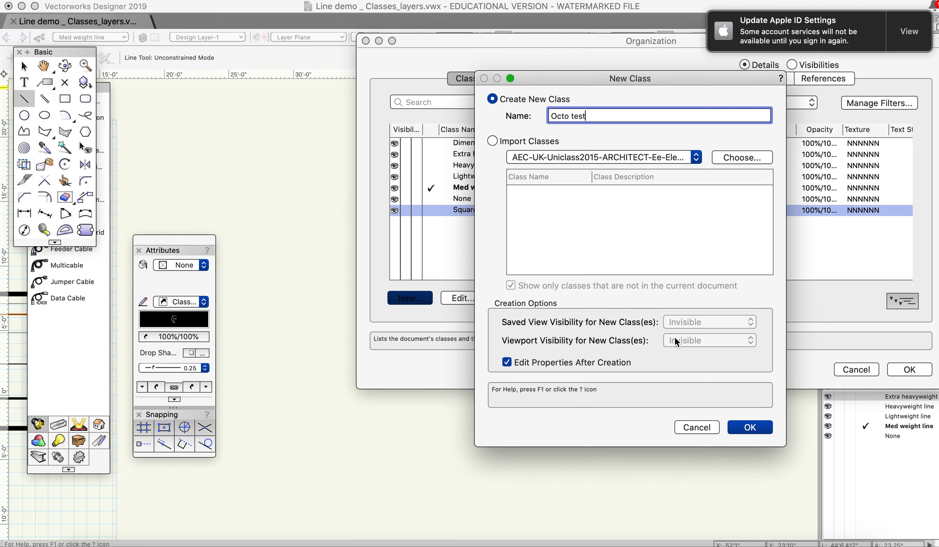
{"action": "left_click", "coordinate": [754, 426]}
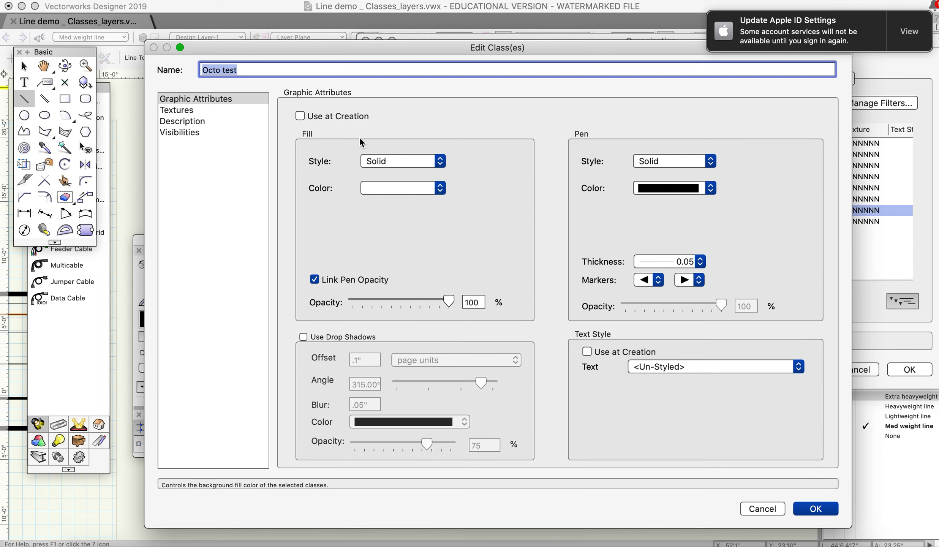
Step: Set the Octo test class to use at creation and give it a Hatch fill with the Brick HF hatch
{"action": "left_click", "coordinate": [389, 161]}
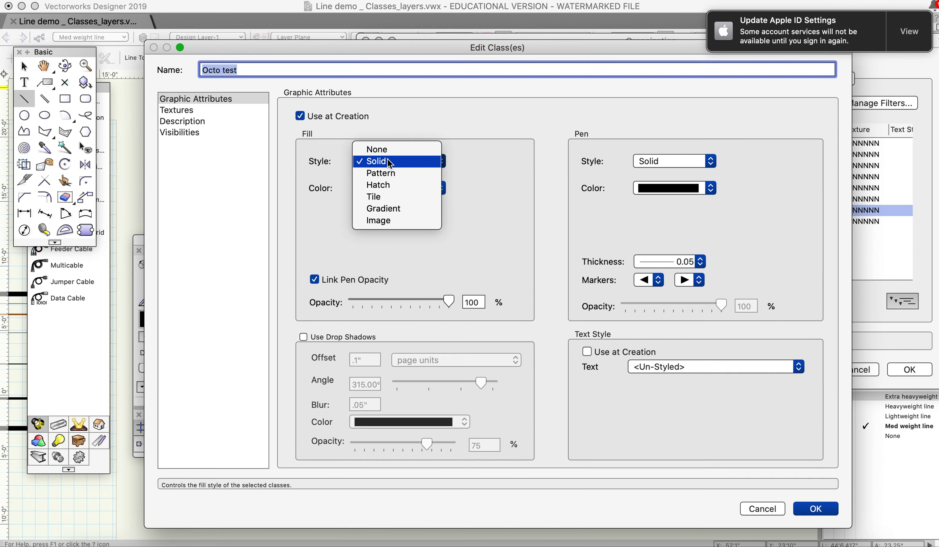
{"action": "left_click", "coordinate": [392, 183]}
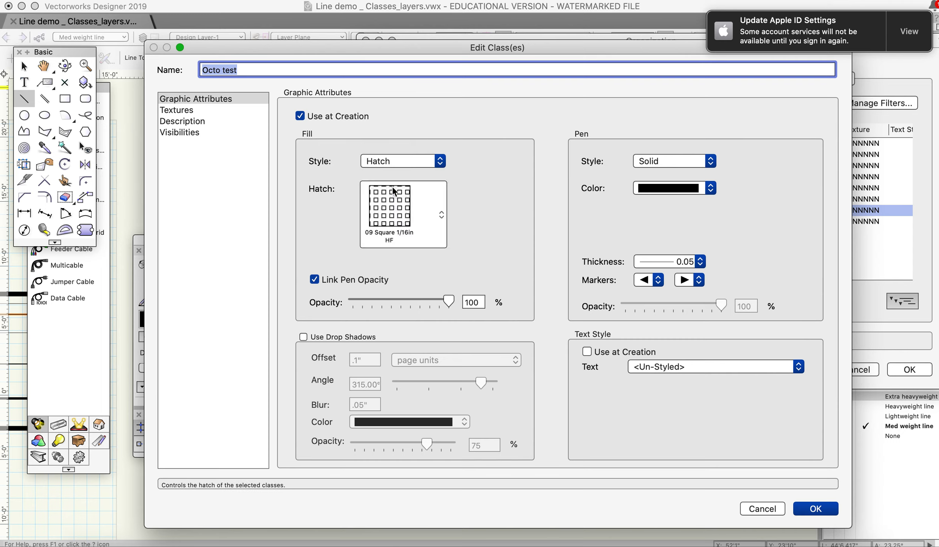
{"action": "left_click", "coordinate": [400, 202]}
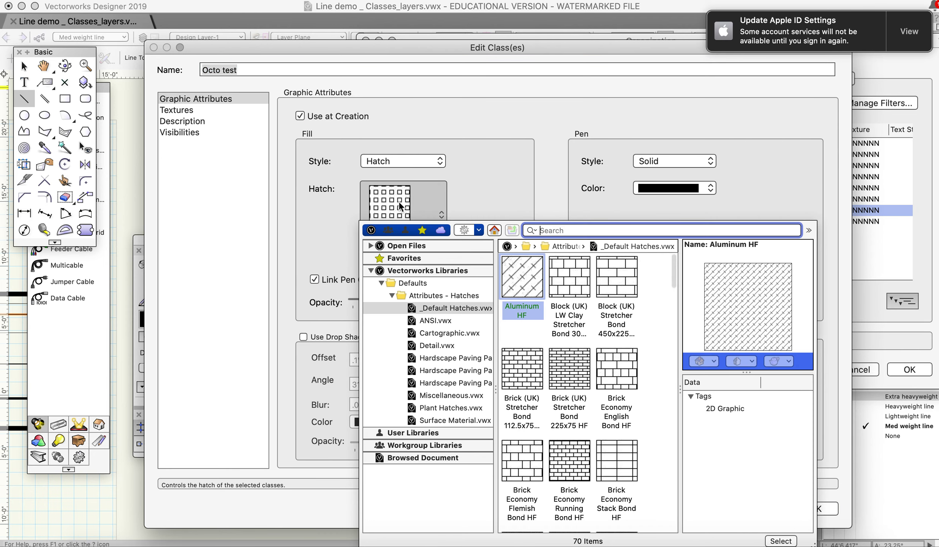
{"action": "scroll", "coordinate": [563, 416], "scroll_direction": "down", "scroll_amount": 5}
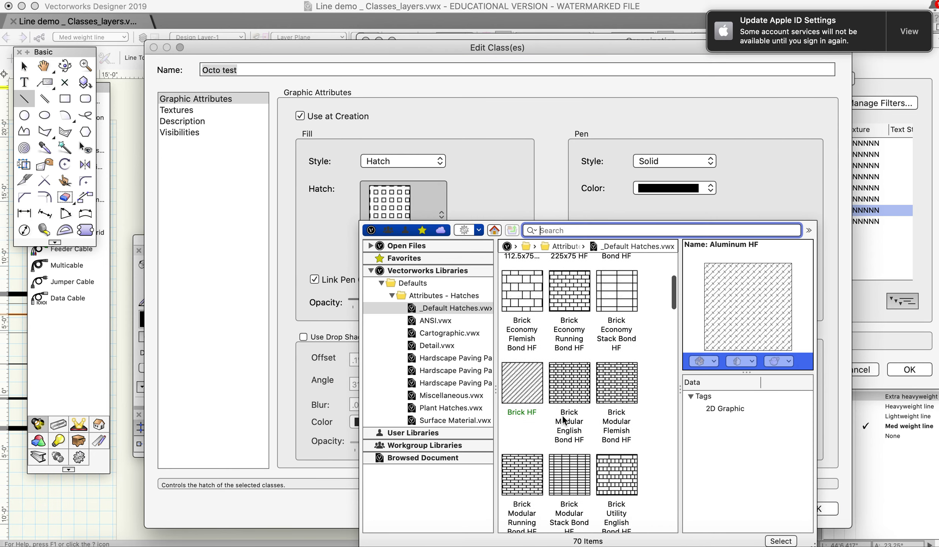
{"action": "left_click", "coordinate": [520, 363]}
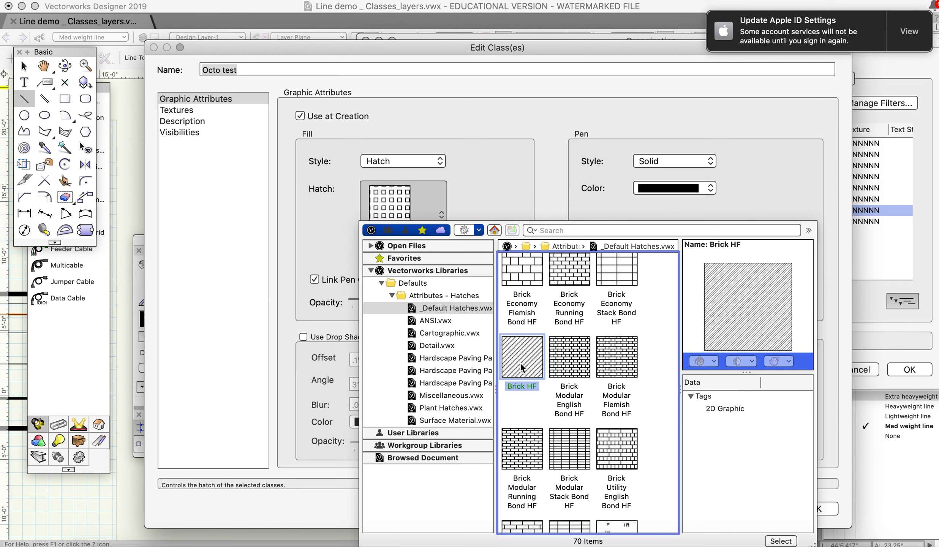
{"action": "double_click", "coordinate": [521, 364]}
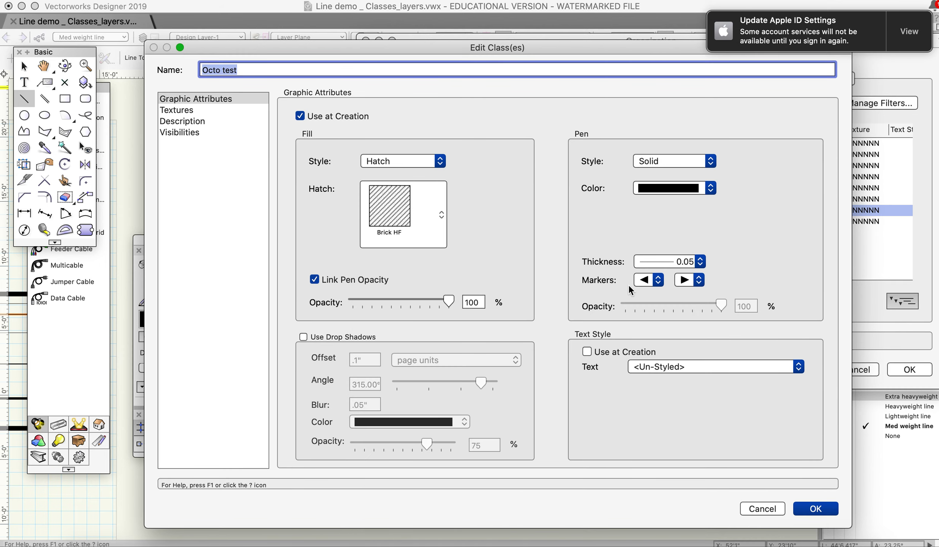
Step: Set the Octo test class's pen thickness to 0.25 and accept the class changes
{"action": "left_click", "coordinate": [654, 259]}
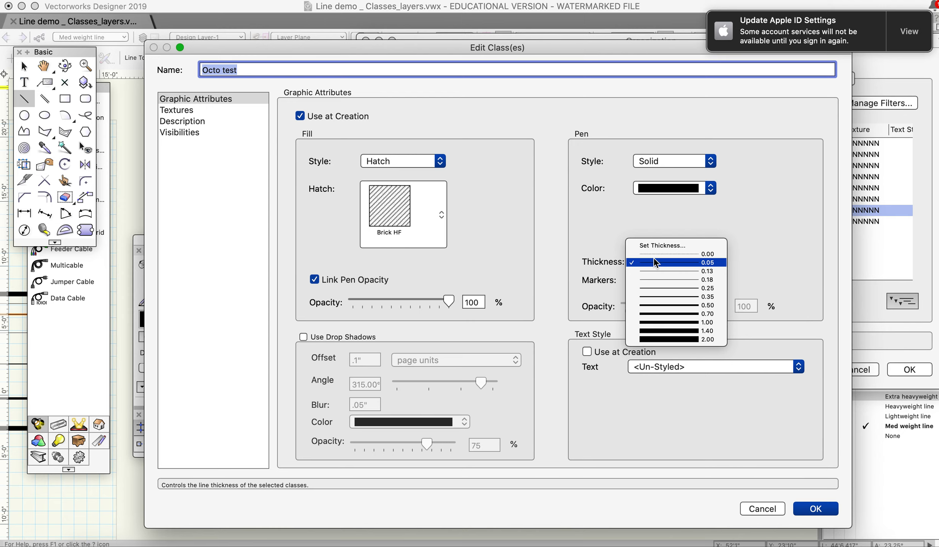
{"action": "left_click", "coordinate": [690, 288]}
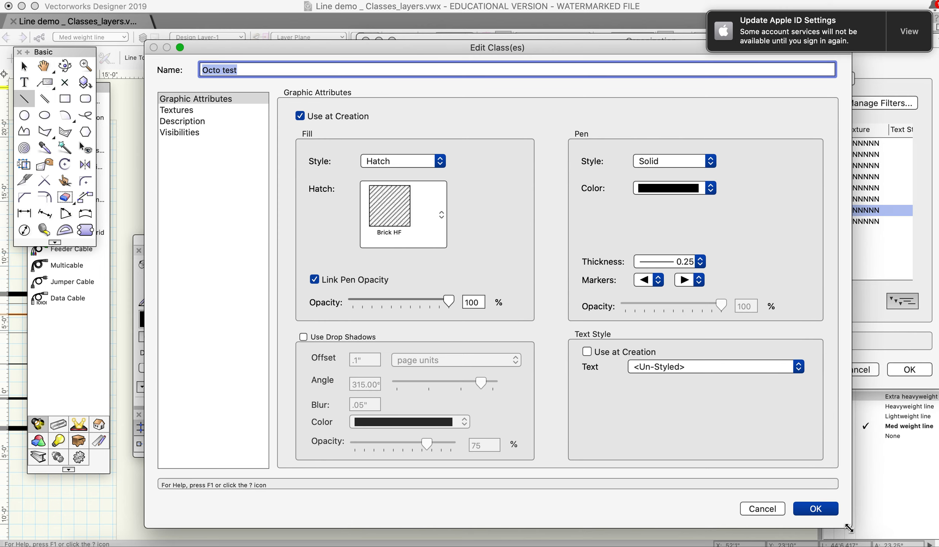
{"action": "left_click", "coordinate": [816, 509]}
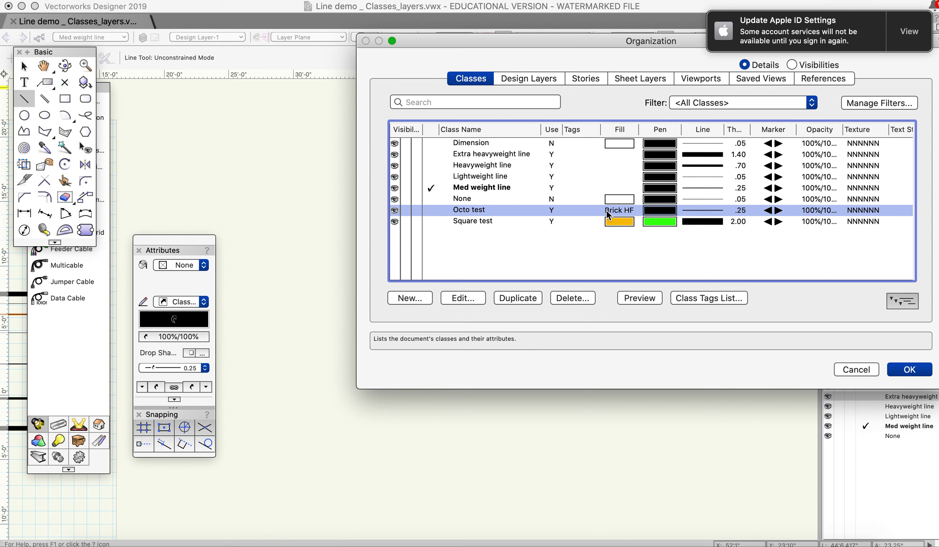
{"action": "left_click", "coordinate": [910, 370]}
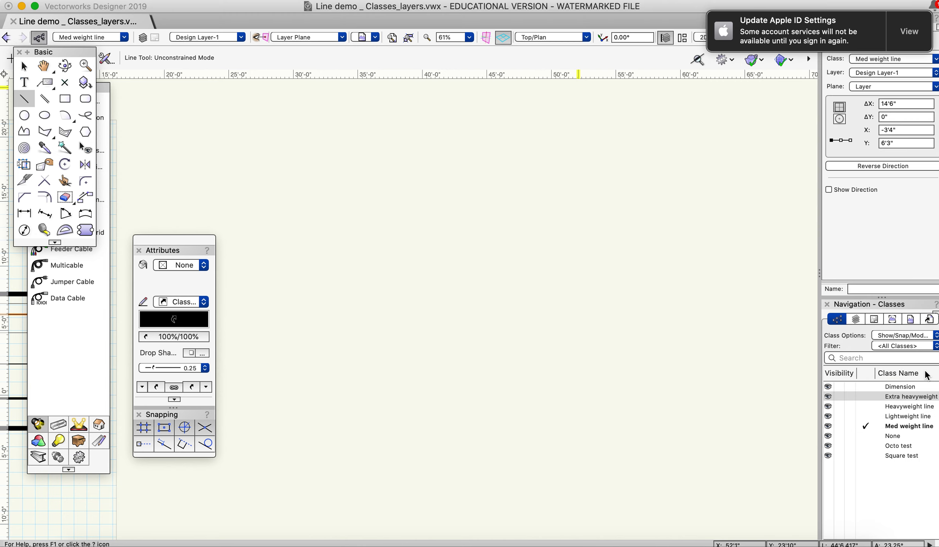
Step: Make Octo test the active class and draw a six-sided regular polygon with a radius of about 6'2"
{"action": "left_click", "coordinate": [565, 210]}
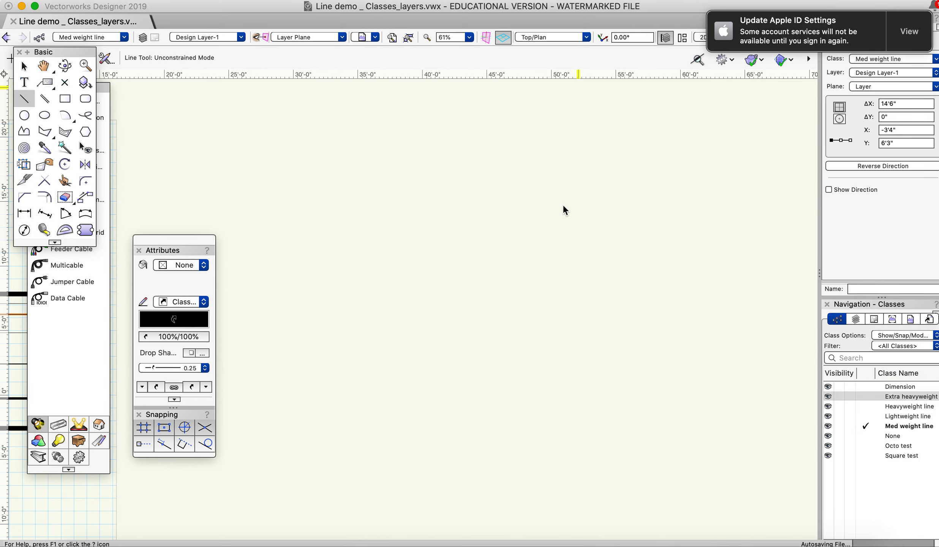
{"action": "left_click", "coordinate": [90, 37]}
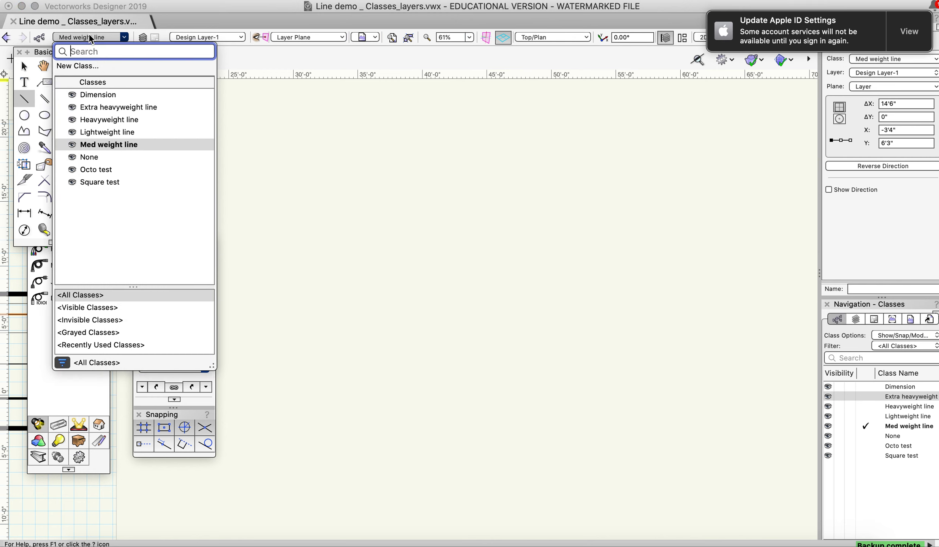
{"action": "left_click", "coordinate": [108, 172]}
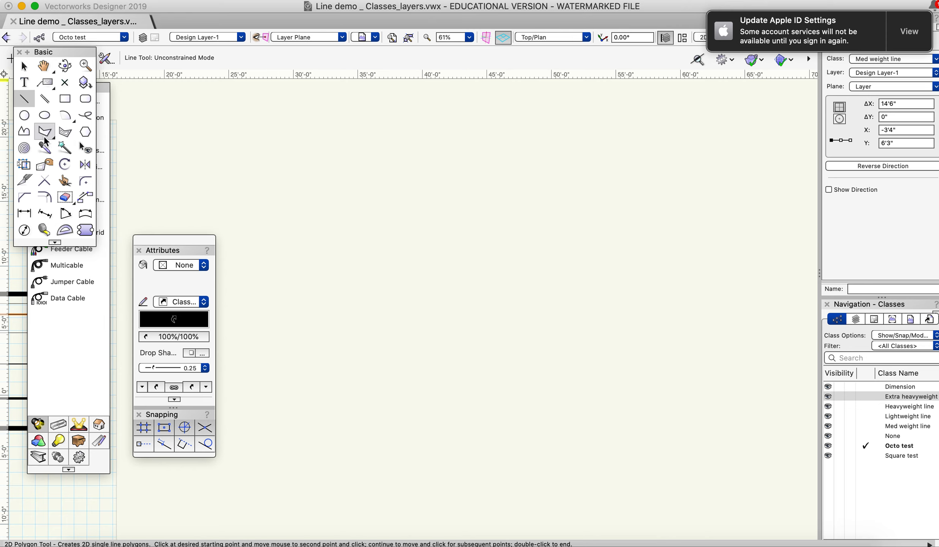
{"action": "left_click", "coordinate": [86, 134]}
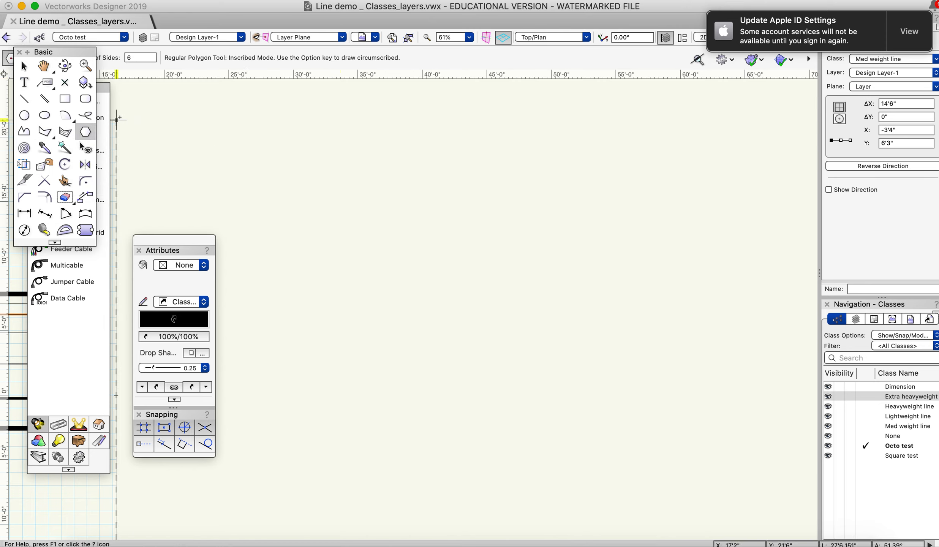
{"action": "left_click", "coordinate": [341, 214]}
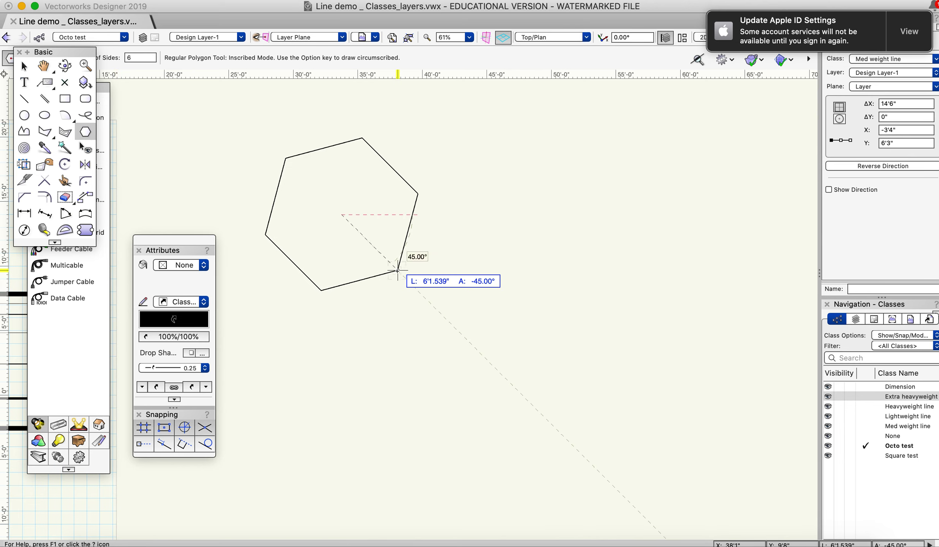
{"action": "left_click", "coordinate": [398, 270]}
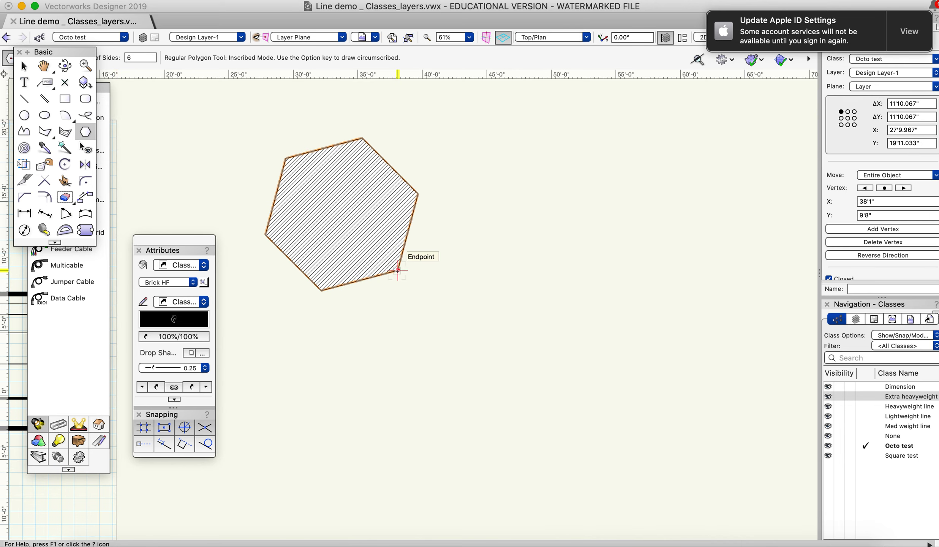
Step: Draw three more overlapping hexagons around the first: one about 8' in radius below it and two smaller ones above
{"action": "left_click", "coordinate": [438, 295]}
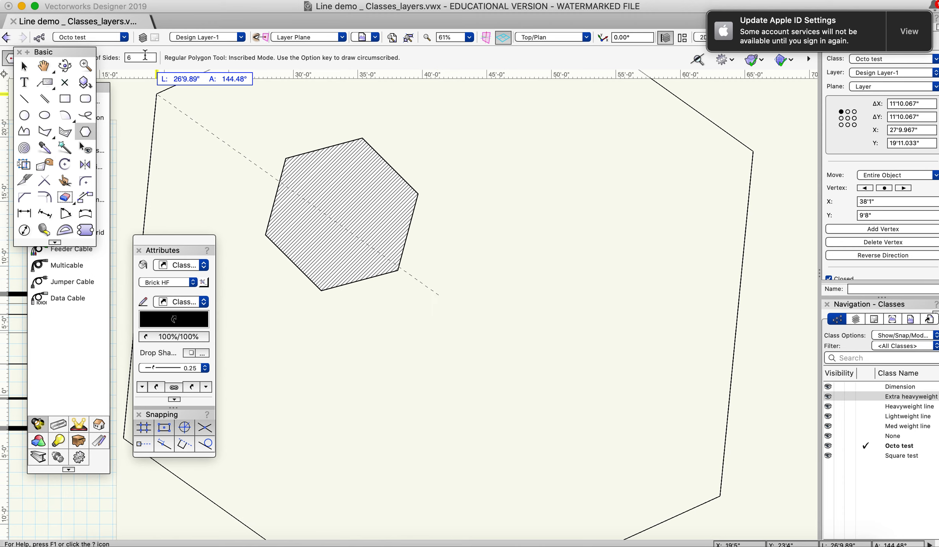
{"action": "left_click", "coordinate": [418, 194]}
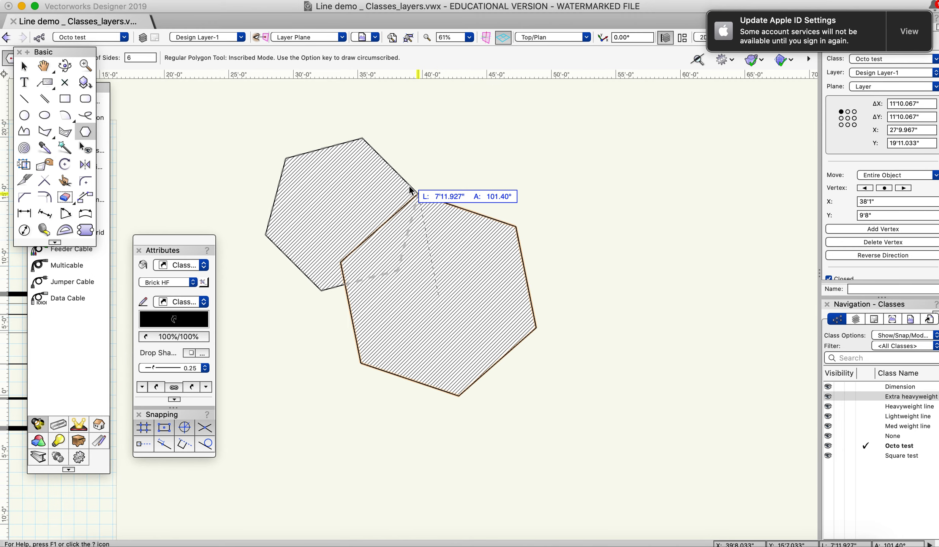
{"action": "left_click", "coordinate": [398, 149]}
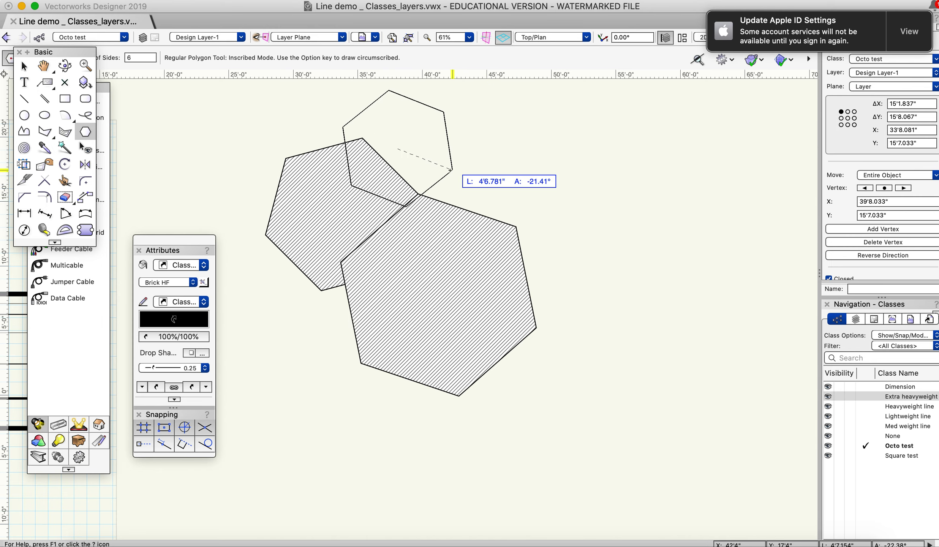
{"action": "left_click", "coordinate": [397, 195]}
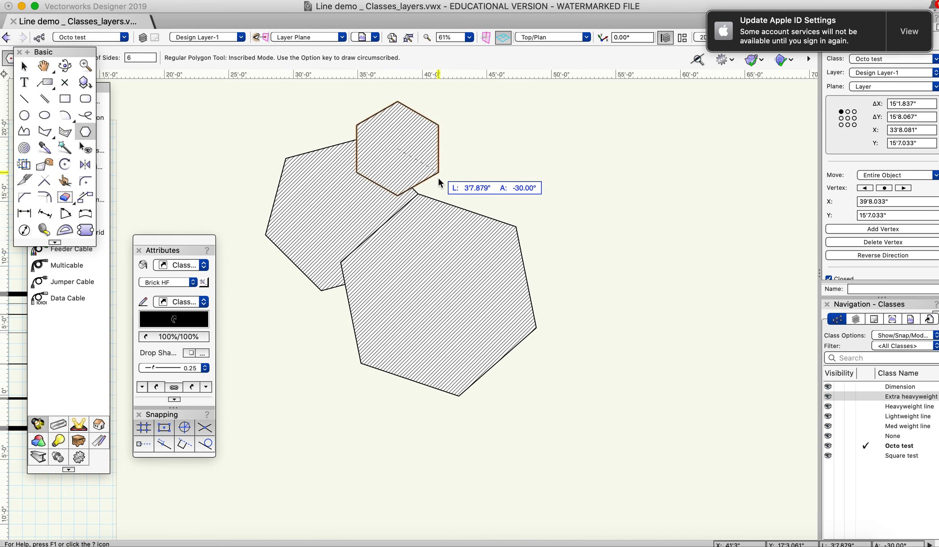
{"action": "left_click", "coordinate": [428, 143]}
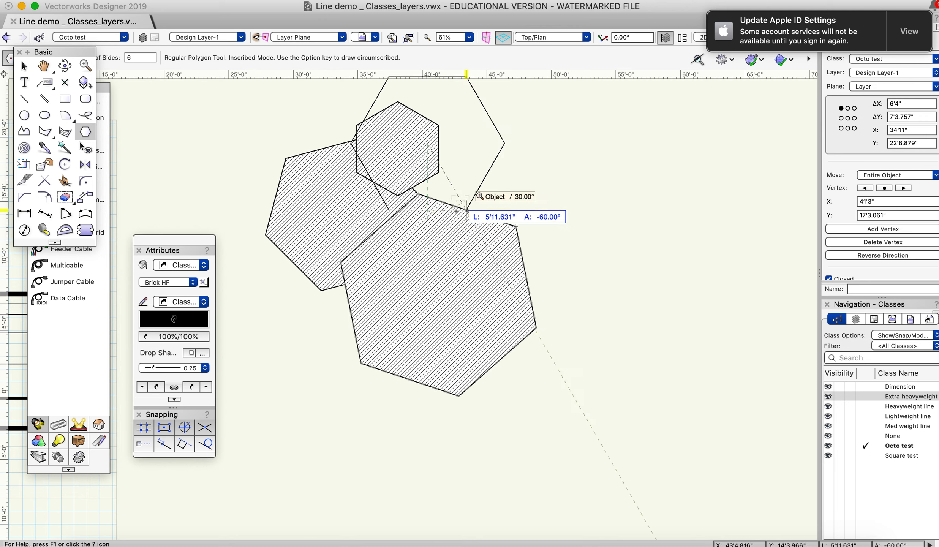
{"action": "left_click", "coordinate": [418, 175]}
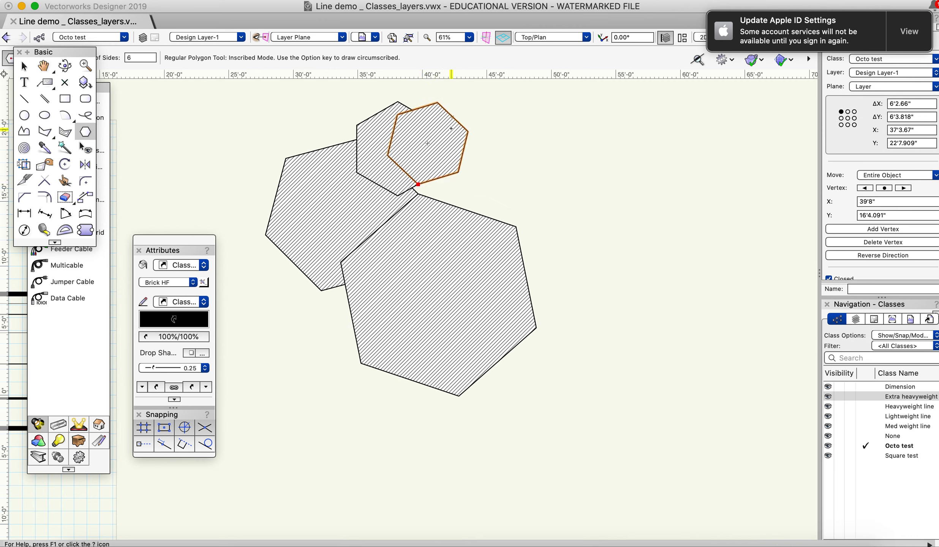
Step: Continue the hexagon chain with three more small inscribed polygons, the first two about 2'8" in radius
{"action": "left_click", "coordinate": [465, 110]}
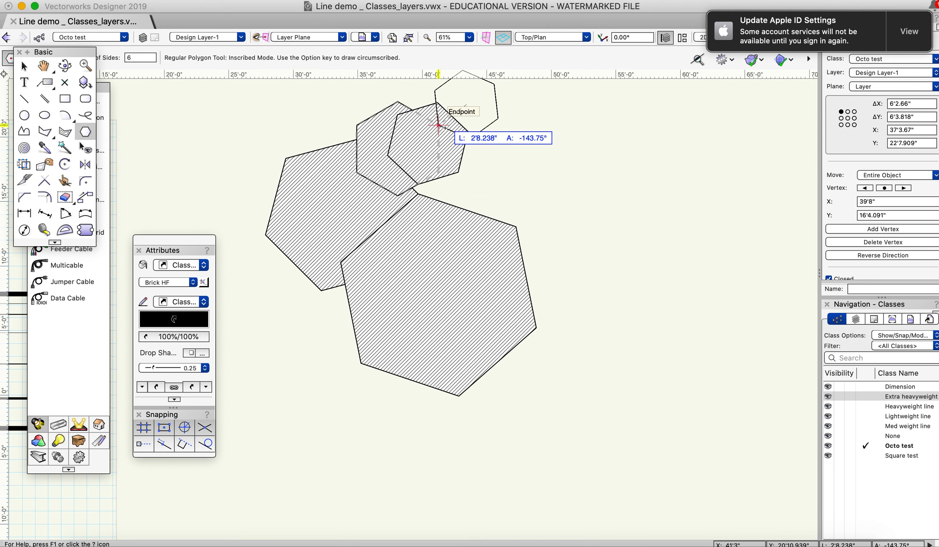
{"action": "left_click", "coordinate": [438, 125]}
{"action": "left_click", "coordinate": [493, 84]}
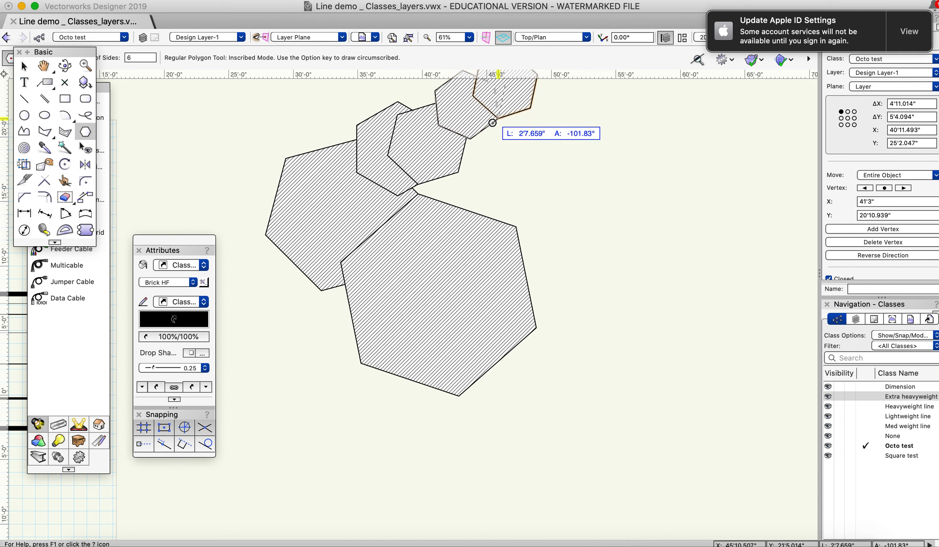
{"action": "left_click", "coordinate": [498, 118]}
{"action": "left_click", "coordinate": [558, 96]}
{"action": "left_click", "coordinate": [591, 105]}
Step: Finish the hexagon chain with two overlapping polygons about 2'7" in radius and a tiny one about 1'3" in radius below
{"action": "left_click", "coordinate": [591, 105]}
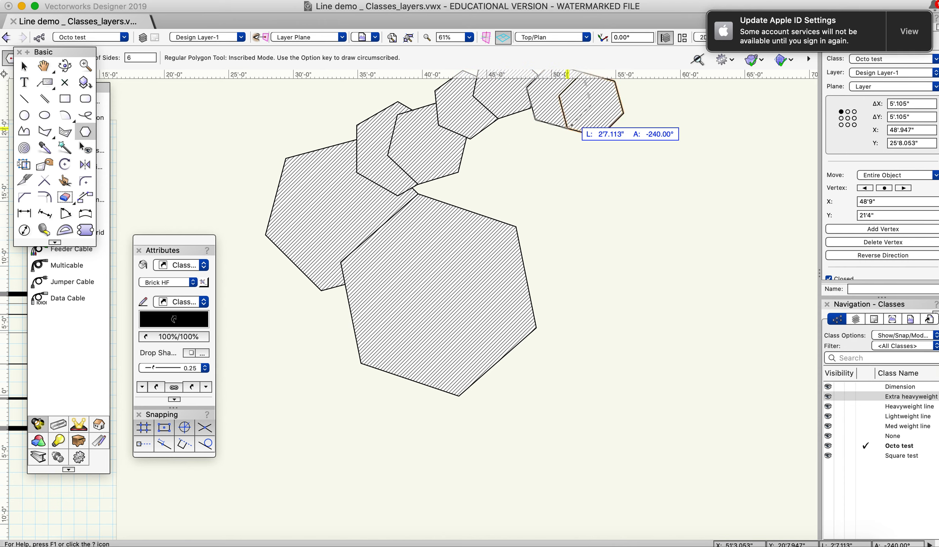
{"action": "left_click", "coordinate": [568, 125]}
{"action": "left_click", "coordinate": [623, 112]}
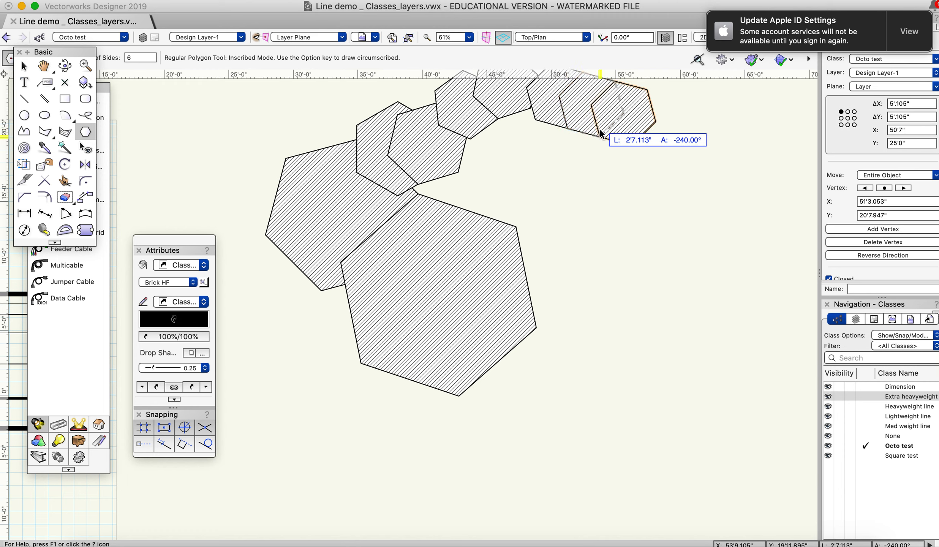
{"action": "left_click", "coordinate": [600, 136]}
{"action": "left_click", "coordinate": [611, 154]}
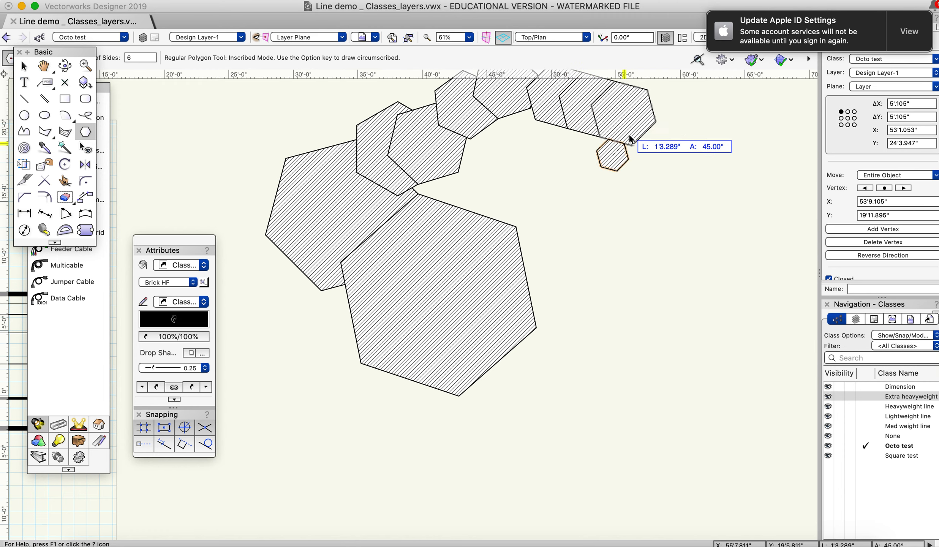
{"action": "left_click", "coordinate": [625, 143]}
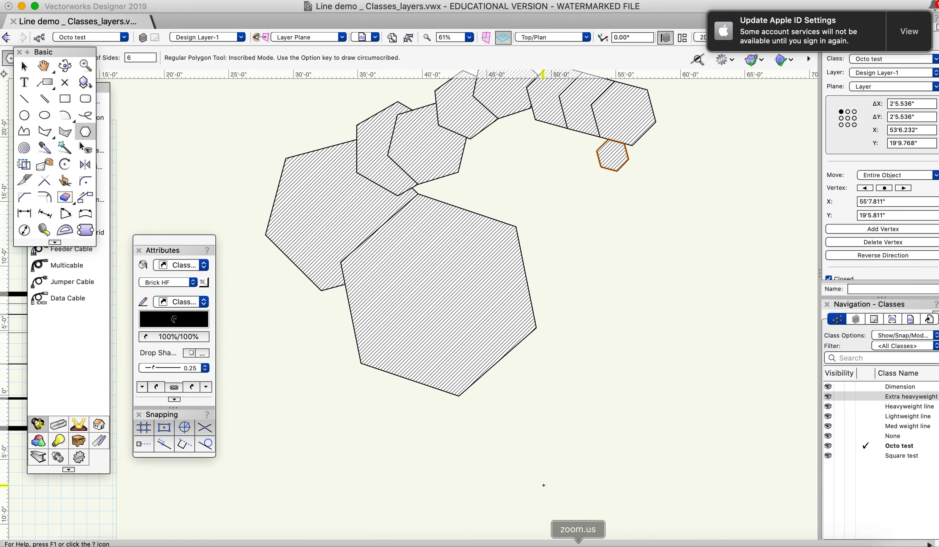
Step: Make Square test the active class and draw a large square in the empty area below the hexagons
{"action": "scroll", "coordinate": [544, 485], "scroll_direction": "down", "scroll_amount": 5}
{"action": "scroll", "coordinate": [652, 354], "scroll_direction": "down", "scroll_amount": 5}
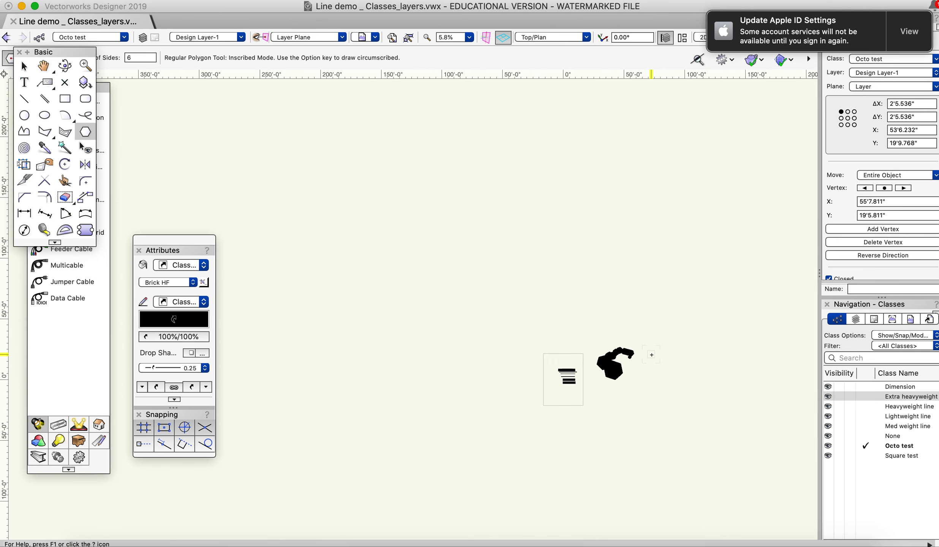
{"action": "scroll", "coordinate": [652, 443], "scroll_direction": "up", "scroll_amount": 5}
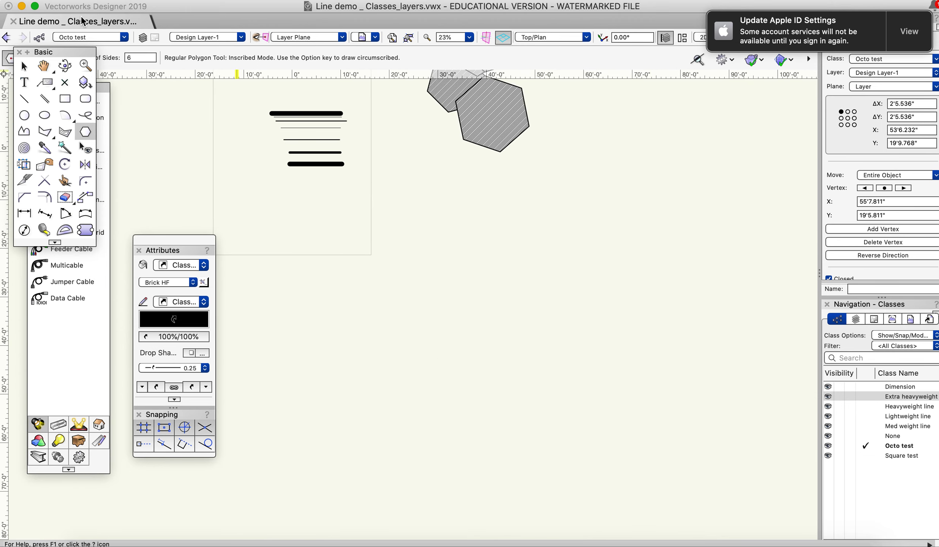
{"action": "left_click", "coordinate": [81, 38]}
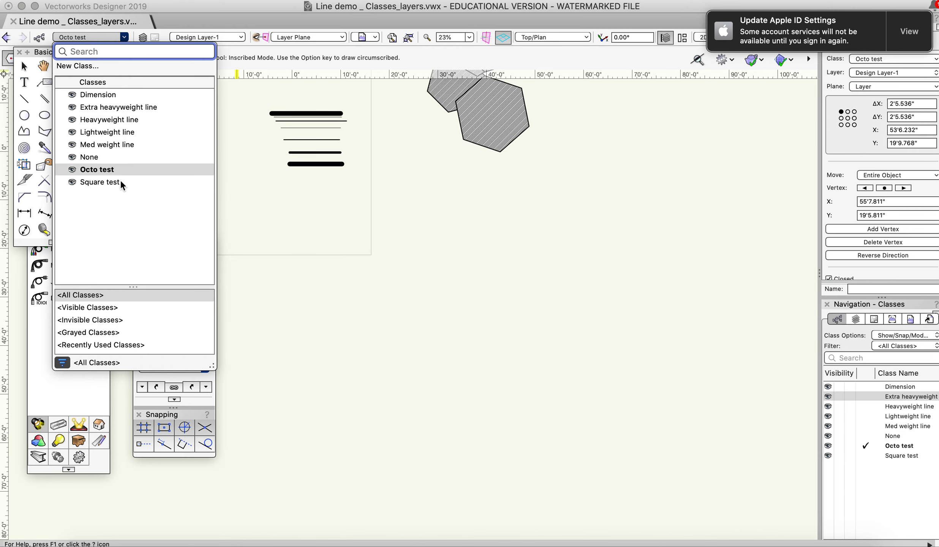
{"action": "left_click", "coordinate": [115, 182]}
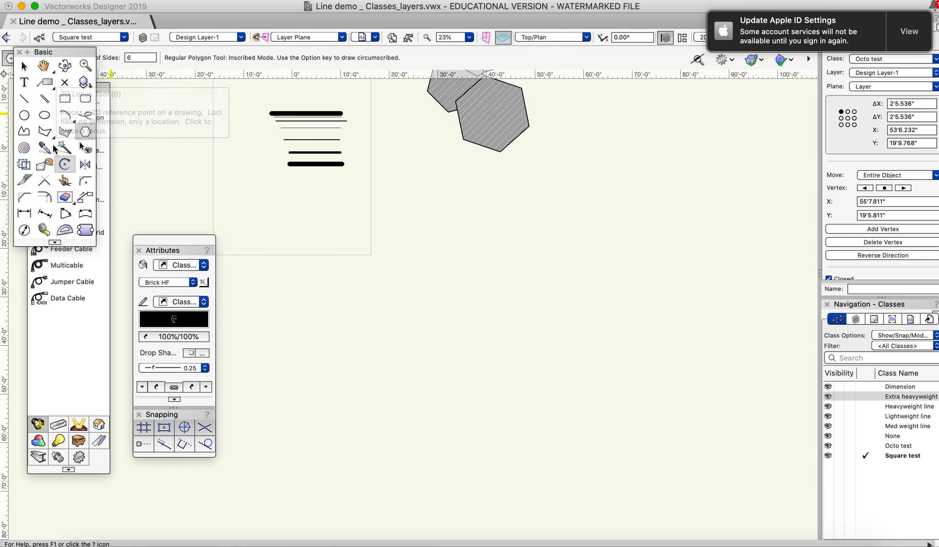
{"action": "left_click", "coordinate": [65, 98]}
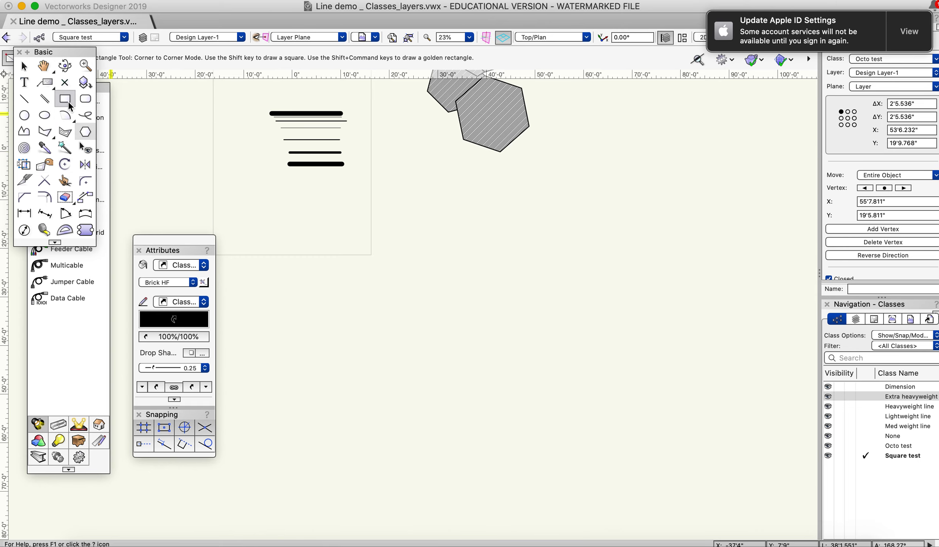
{"action": "left_click", "coordinate": [443, 185]}
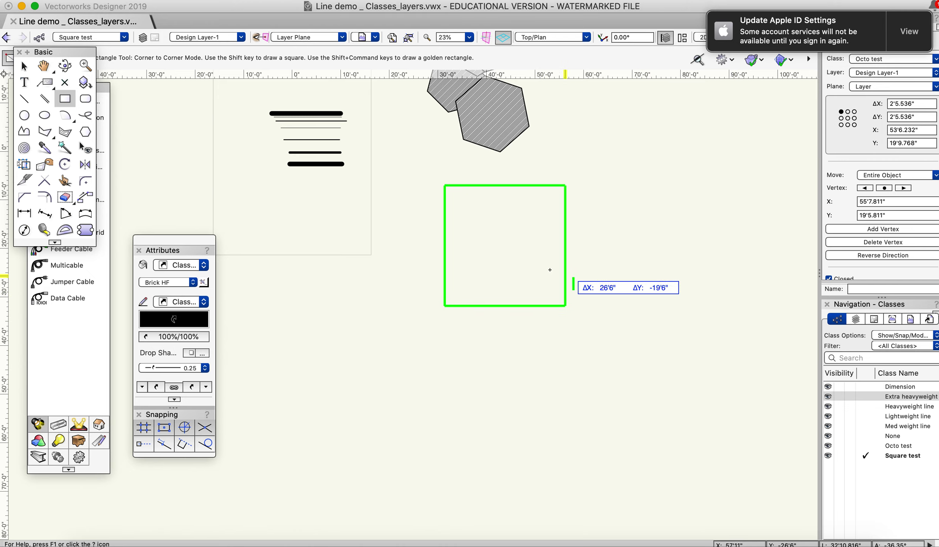
{"action": "left_click", "coordinate": [532, 272], "text": "shift"}
Step: Draw five more squares rising in an overlapping chain from the first, about 12'3", 10'11", 13'10", 11'1" and 10'5" wide
{"action": "left_click", "coordinate": [505, 290]}
{"action": "left_click", "coordinate": [570, 225], "text": "shift"}
{"action": "left_click", "coordinate": [607, 220]}
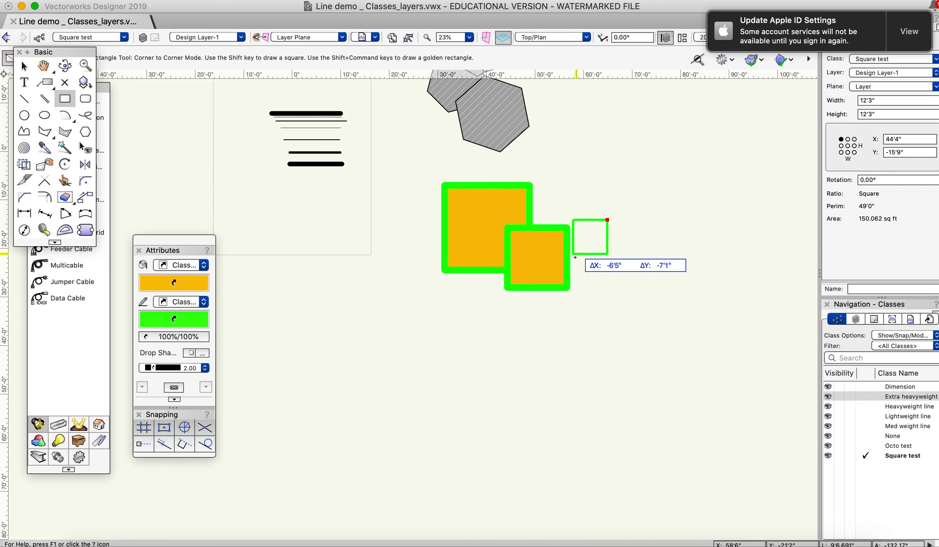
{"action": "left_click", "coordinate": [554, 272], "text": "shift"}
{"action": "left_click", "coordinate": [630, 179]}
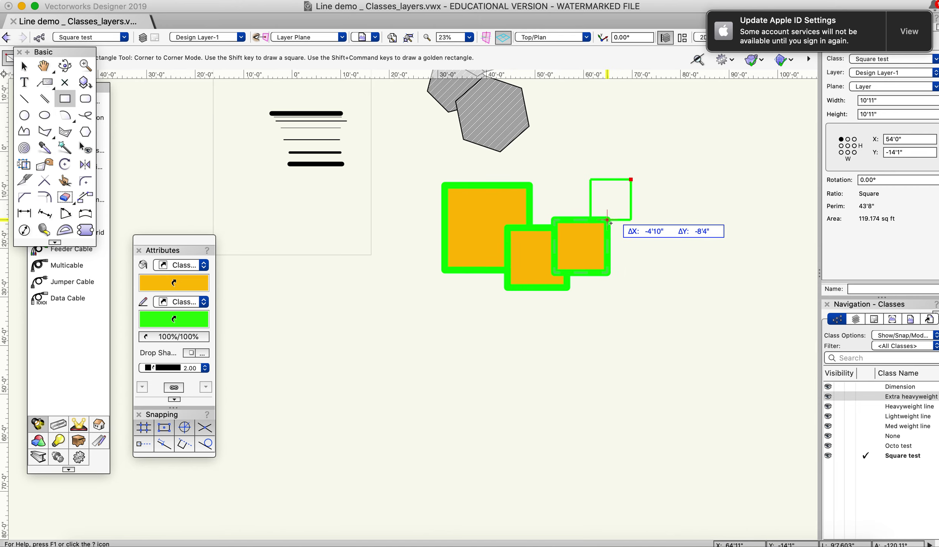
{"action": "left_click", "coordinate": [607, 246], "text": "shift"}
{"action": "left_click", "coordinate": [628, 142]}
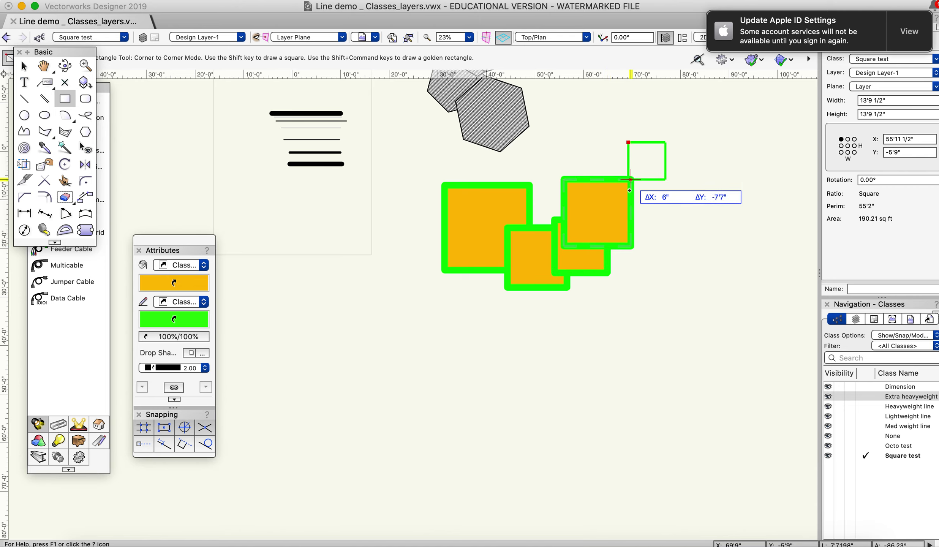
{"action": "left_click", "coordinate": [573, 197], "text": "shift"}
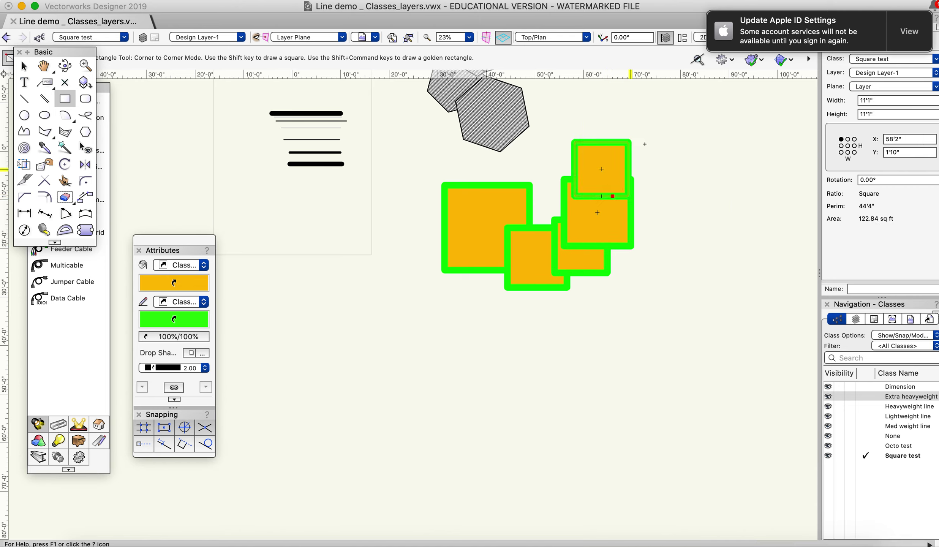
{"action": "left_click", "coordinate": [653, 102]}
{"action": "left_click", "coordinate": [604, 152], "text": "shift"}
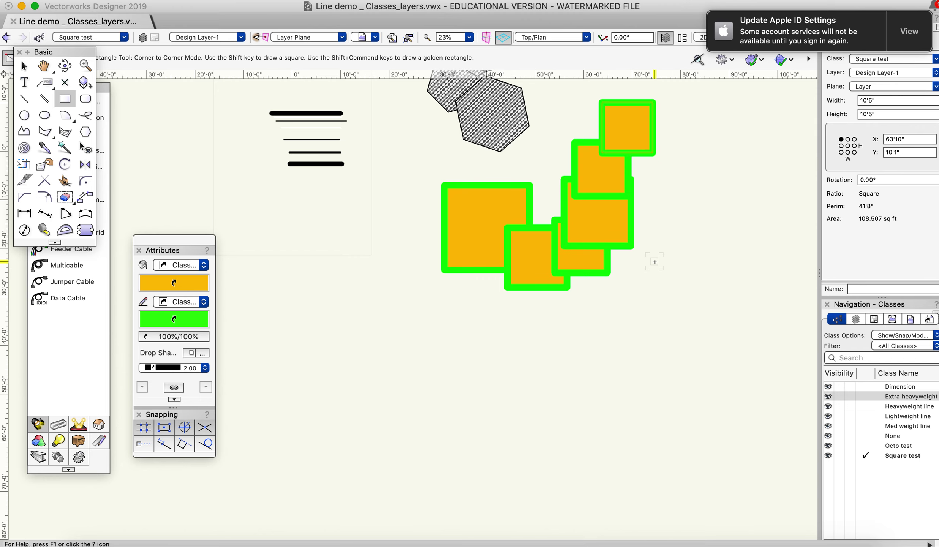
Step: Inspect the hatched hexagons and filled squares, and compare them with the class fills, pens and line thicknesses in the Organization dialog
{"action": "scroll", "coordinate": [639, 292], "scroll_direction": "down", "scroll_amount": 3}
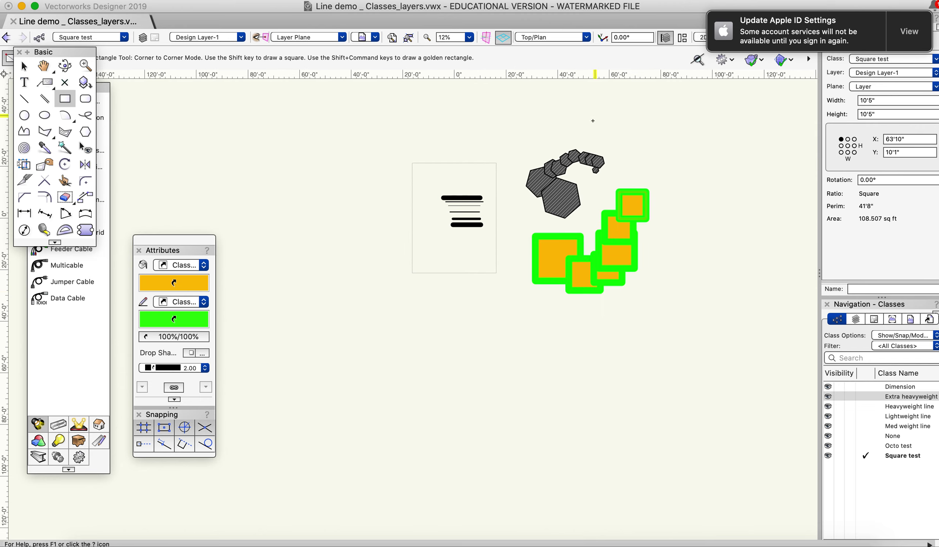
{"action": "scroll", "coordinate": [557, 184], "scroll_direction": "up", "scroll_amount": 3}
{"action": "scroll", "coordinate": [557, 173], "scroll_direction": "up", "scroll_amount": 5}
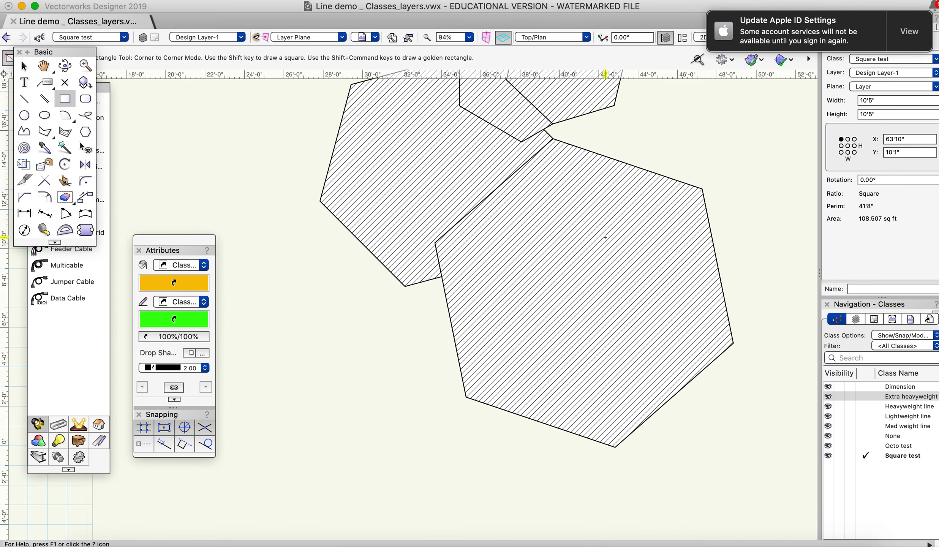
{"action": "scroll", "coordinate": [603, 231], "scroll_direction": "down", "scroll_amount": 5}
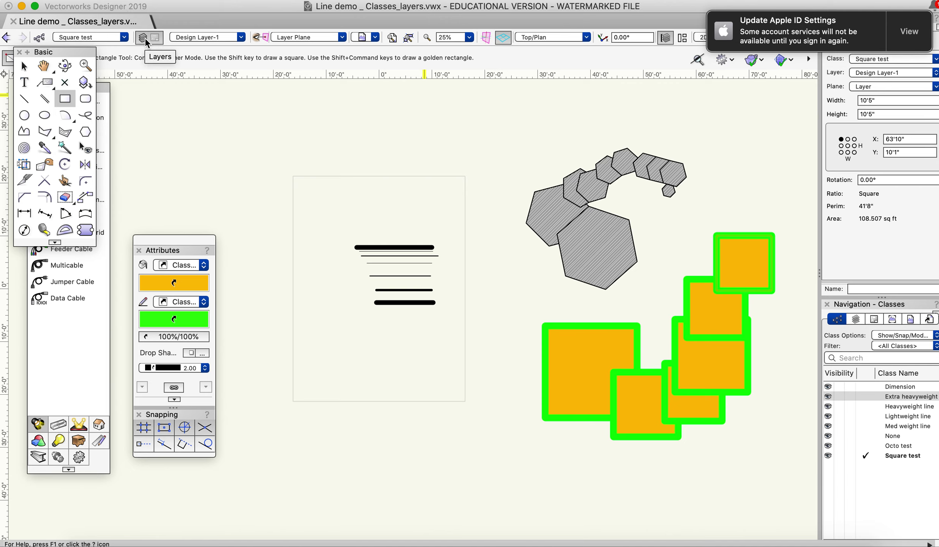
{"action": "left_click", "coordinate": [40, 37]}
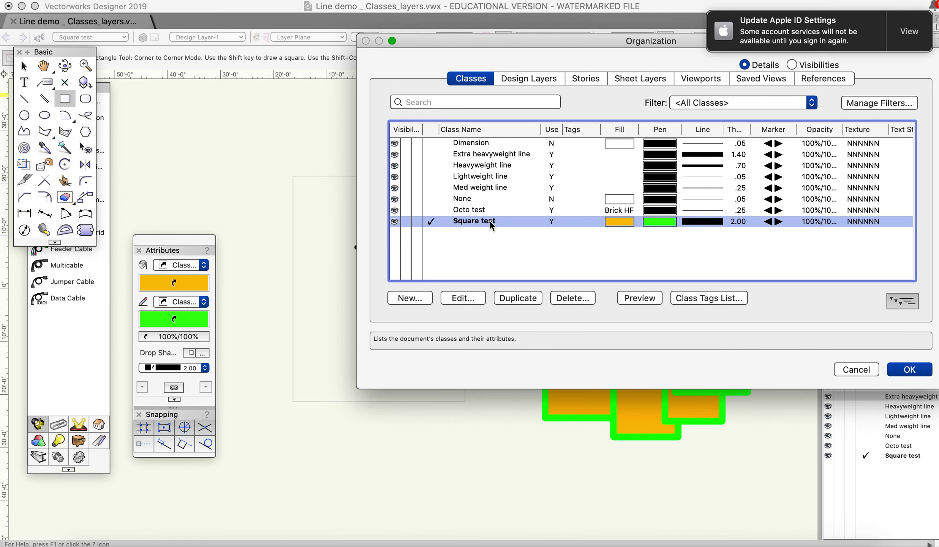
{"action": "left_click", "coordinate": [470, 201]}
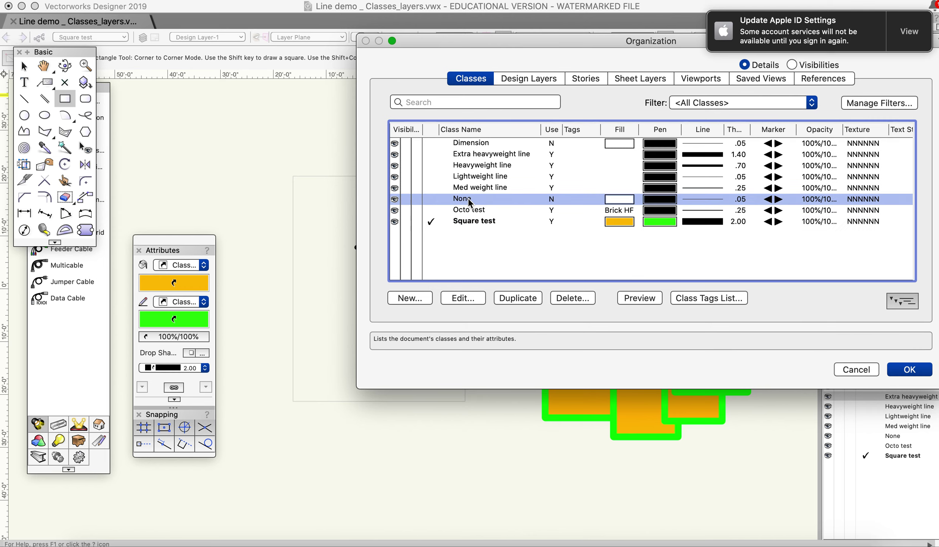
{"action": "left_click", "coordinate": [909, 369]}
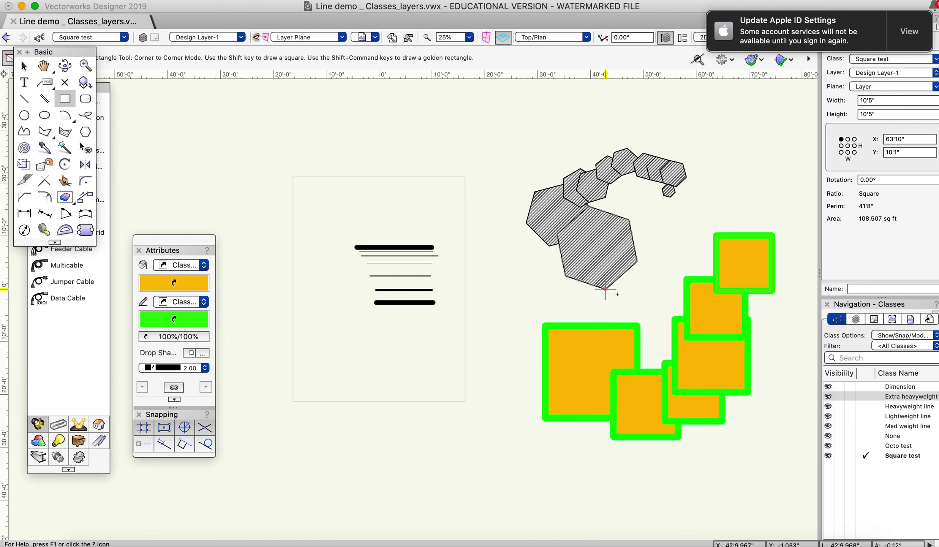
Step: Create a new design layer named Test Design Layer in the Organization dialog, with its properties opened for editing
{"action": "scroll", "coordinate": [605, 289], "scroll_direction": "down", "scroll_amount": 2}
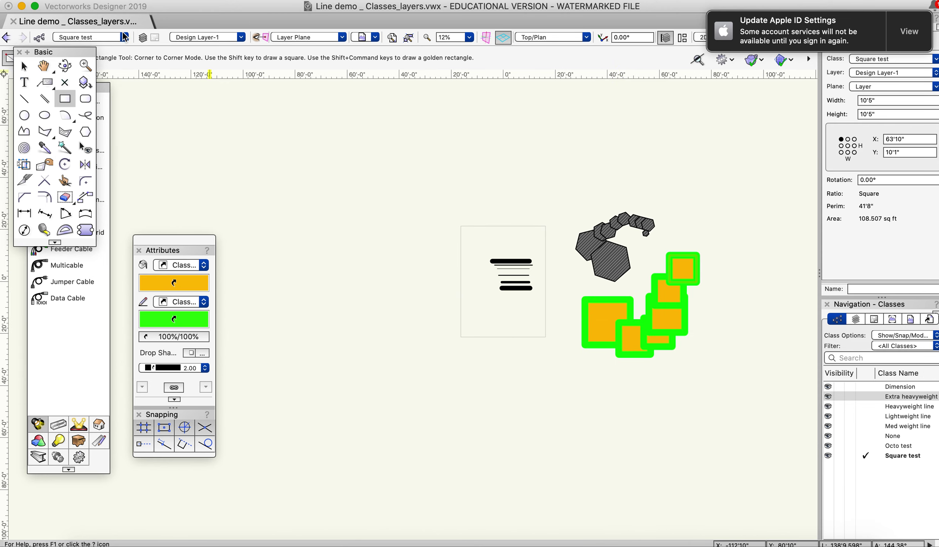
{"action": "left_click", "coordinate": [144, 38]}
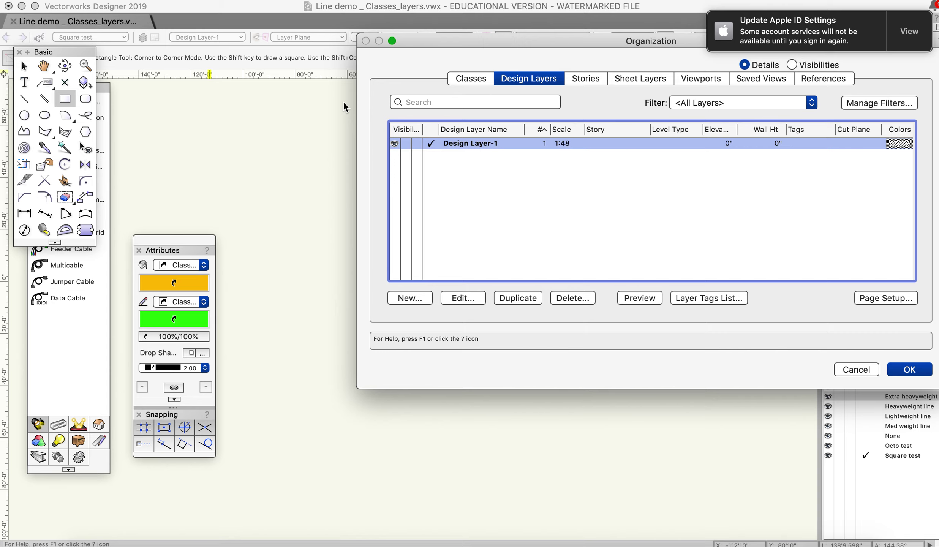
{"action": "left_click", "coordinate": [410, 298]}
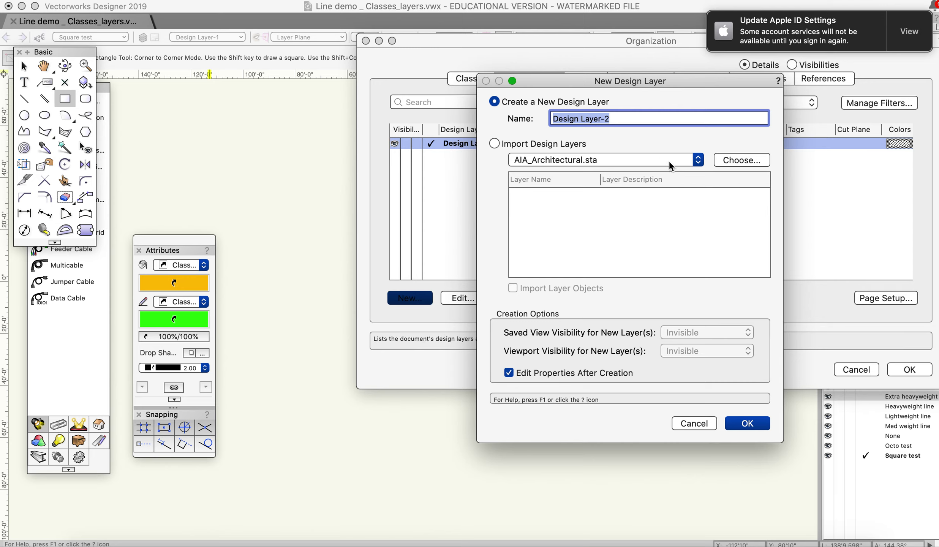
{"action": "key", "text": "BackSpace"}
{"action": "type", "text": "T"}
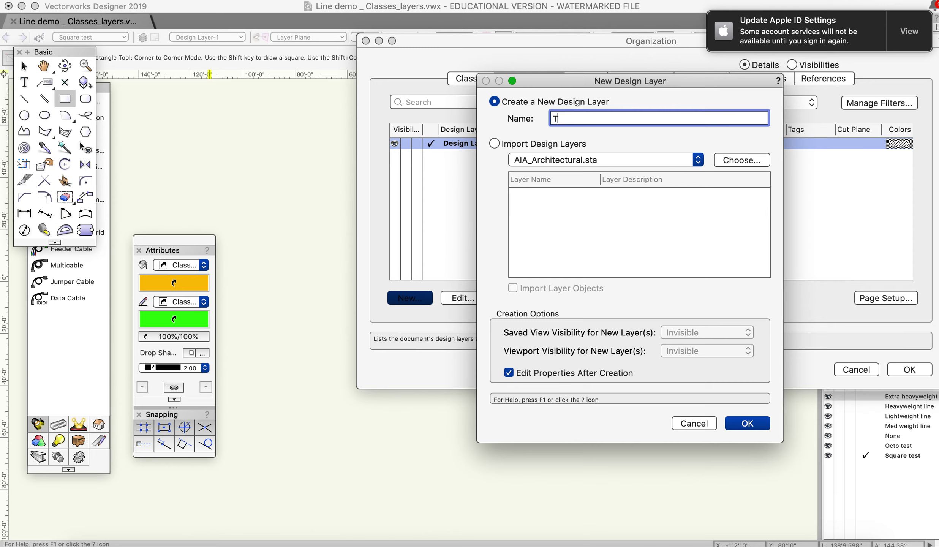
{"action": "type", "text": "est Design Layer"}
{"action": "left_click", "coordinate": [738, 422]}
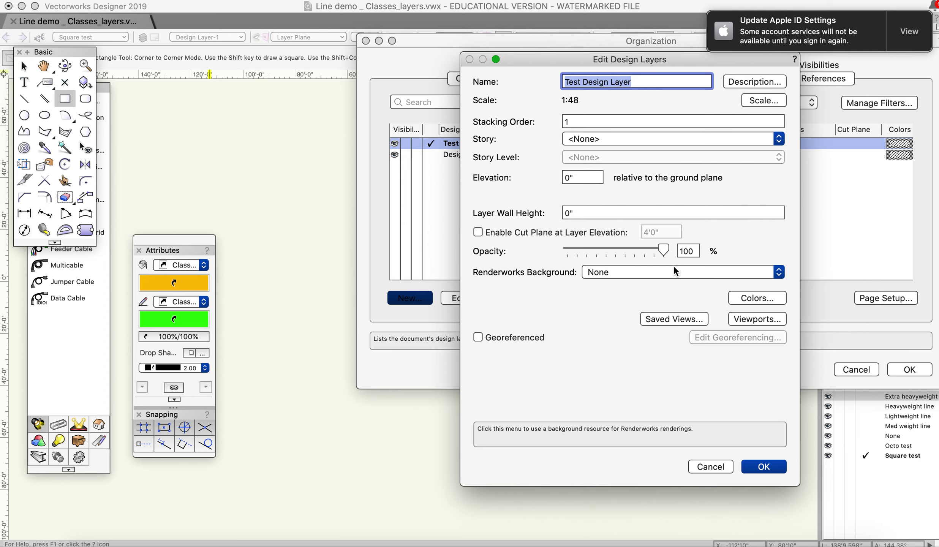
Step: Review the new layer's default fill and pen colors and its viewport visibilities without changing them
{"action": "left_click", "coordinate": [742, 298]}
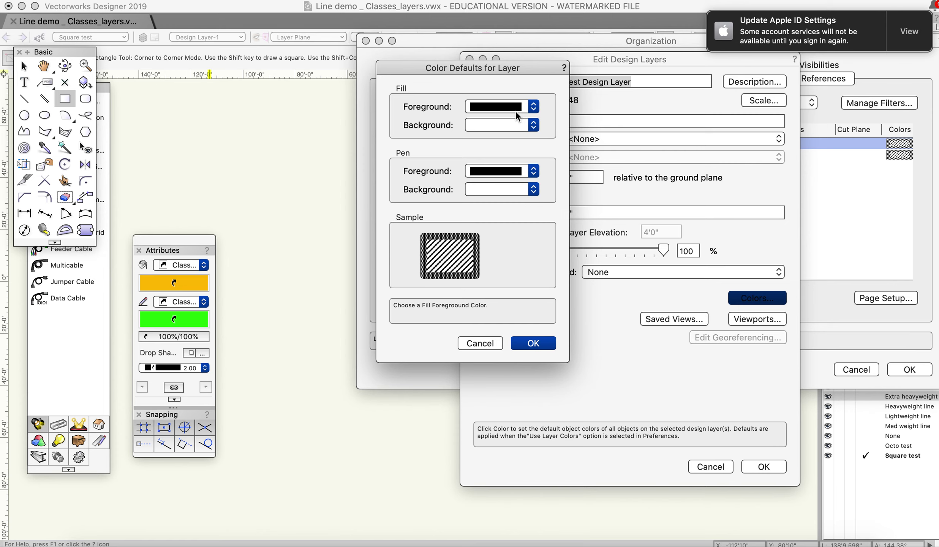
{"action": "left_click", "coordinate": [486, 343]}
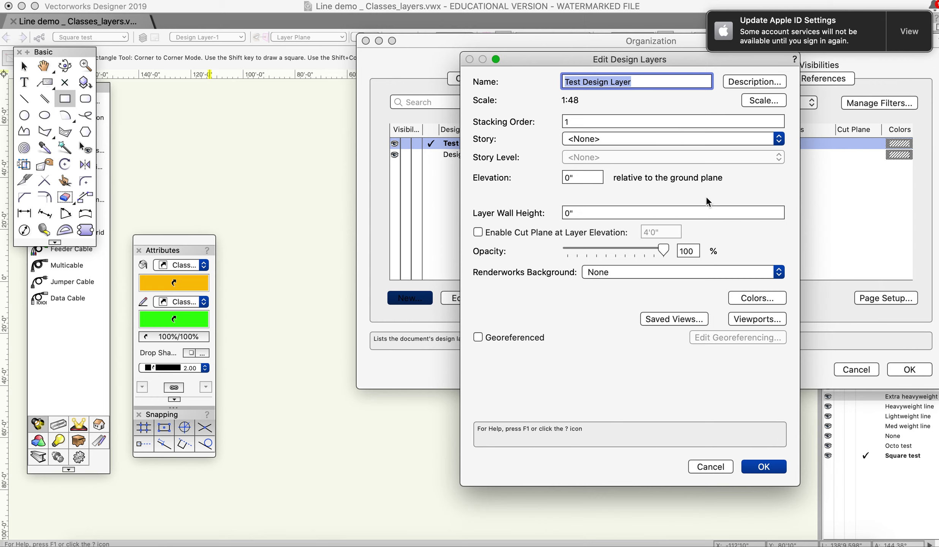
{"action": "left_click", "coordinate": [744, 319]}
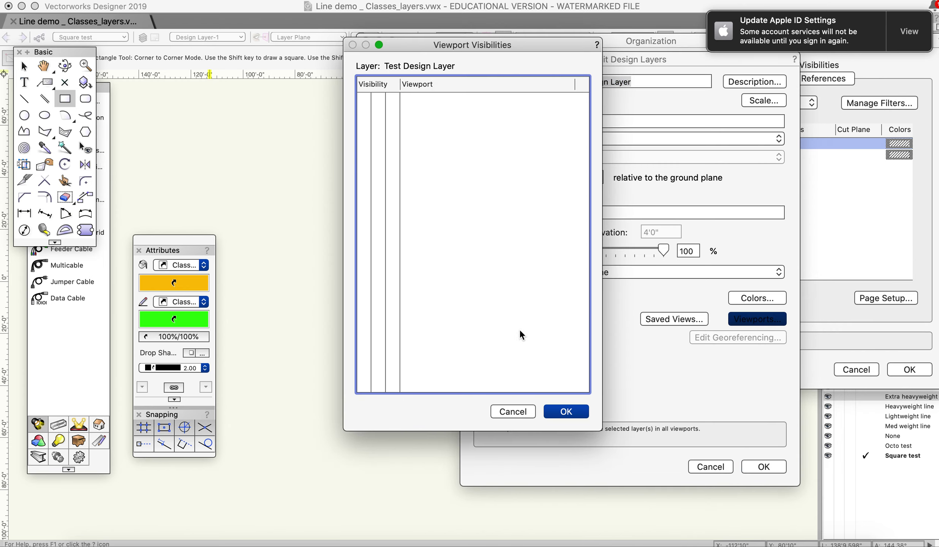
{"action": "left_click", "coordinate": [528, 411]}
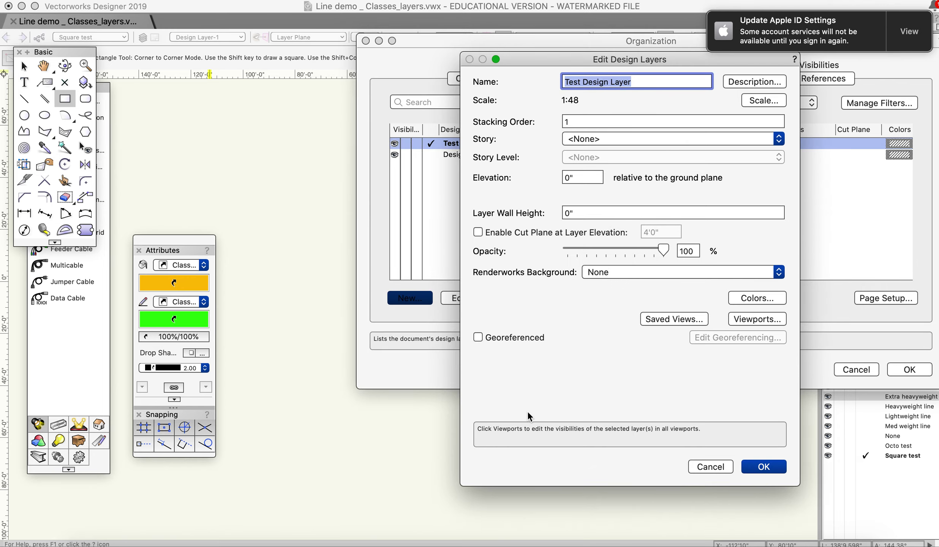